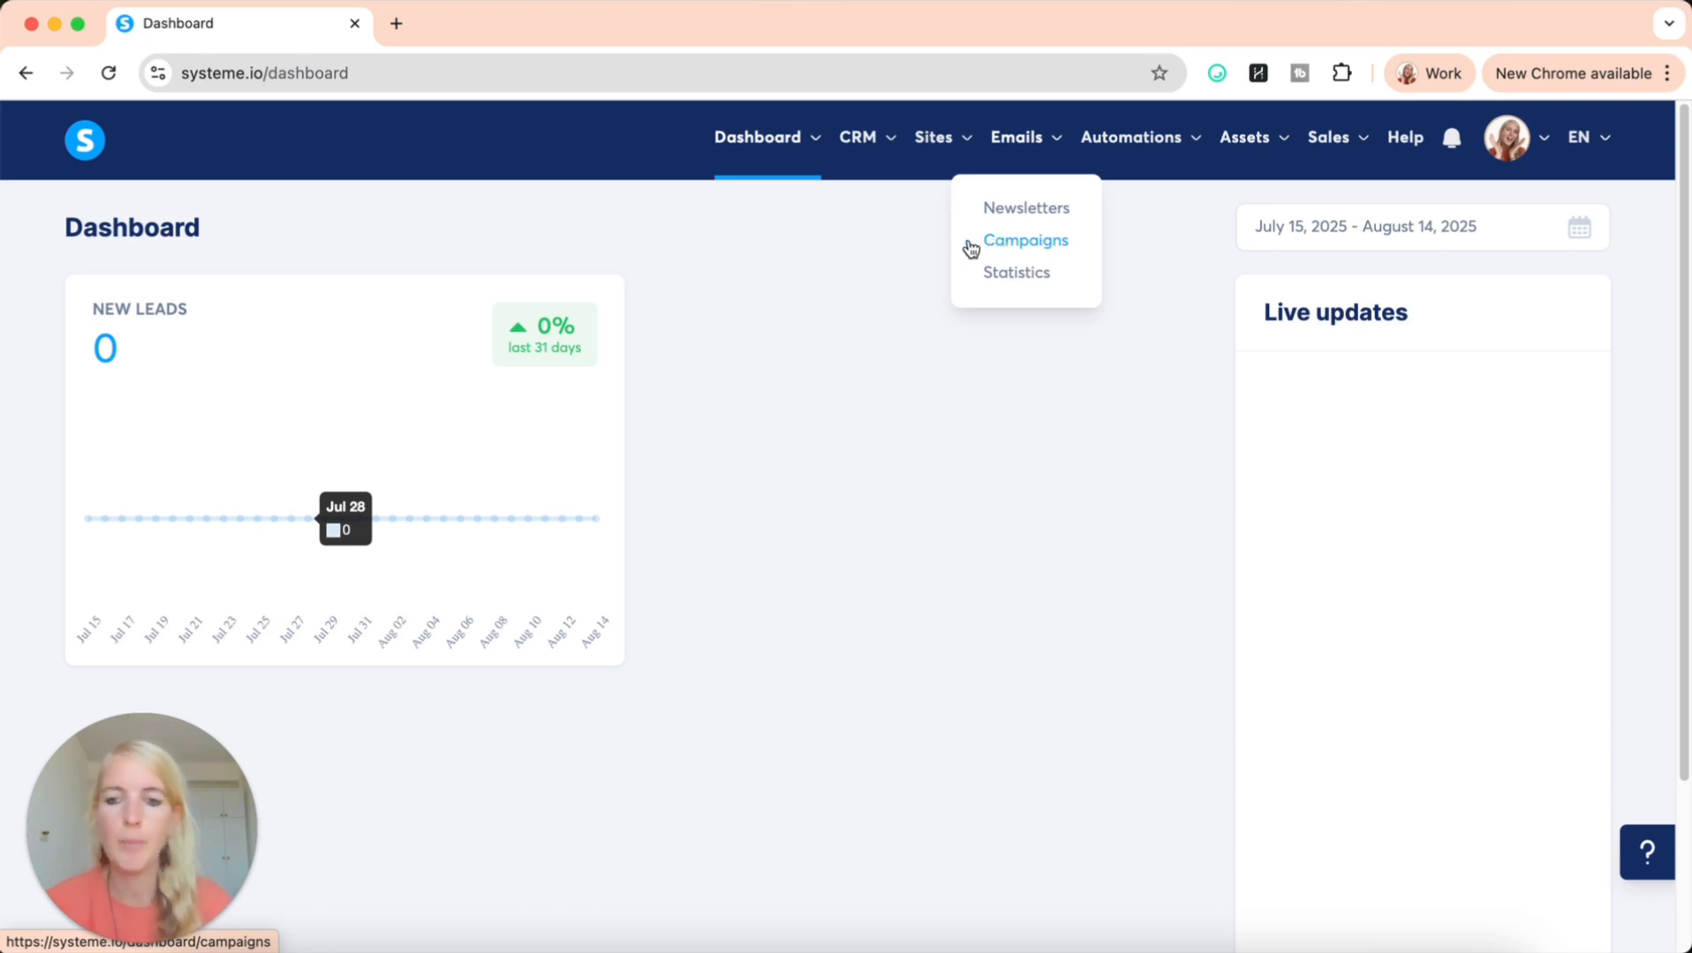
Open the newsletters list, start a new newsletter and compare the classic and visual editor options
{"action": "left_click", "coordinate": [1024, 209]}
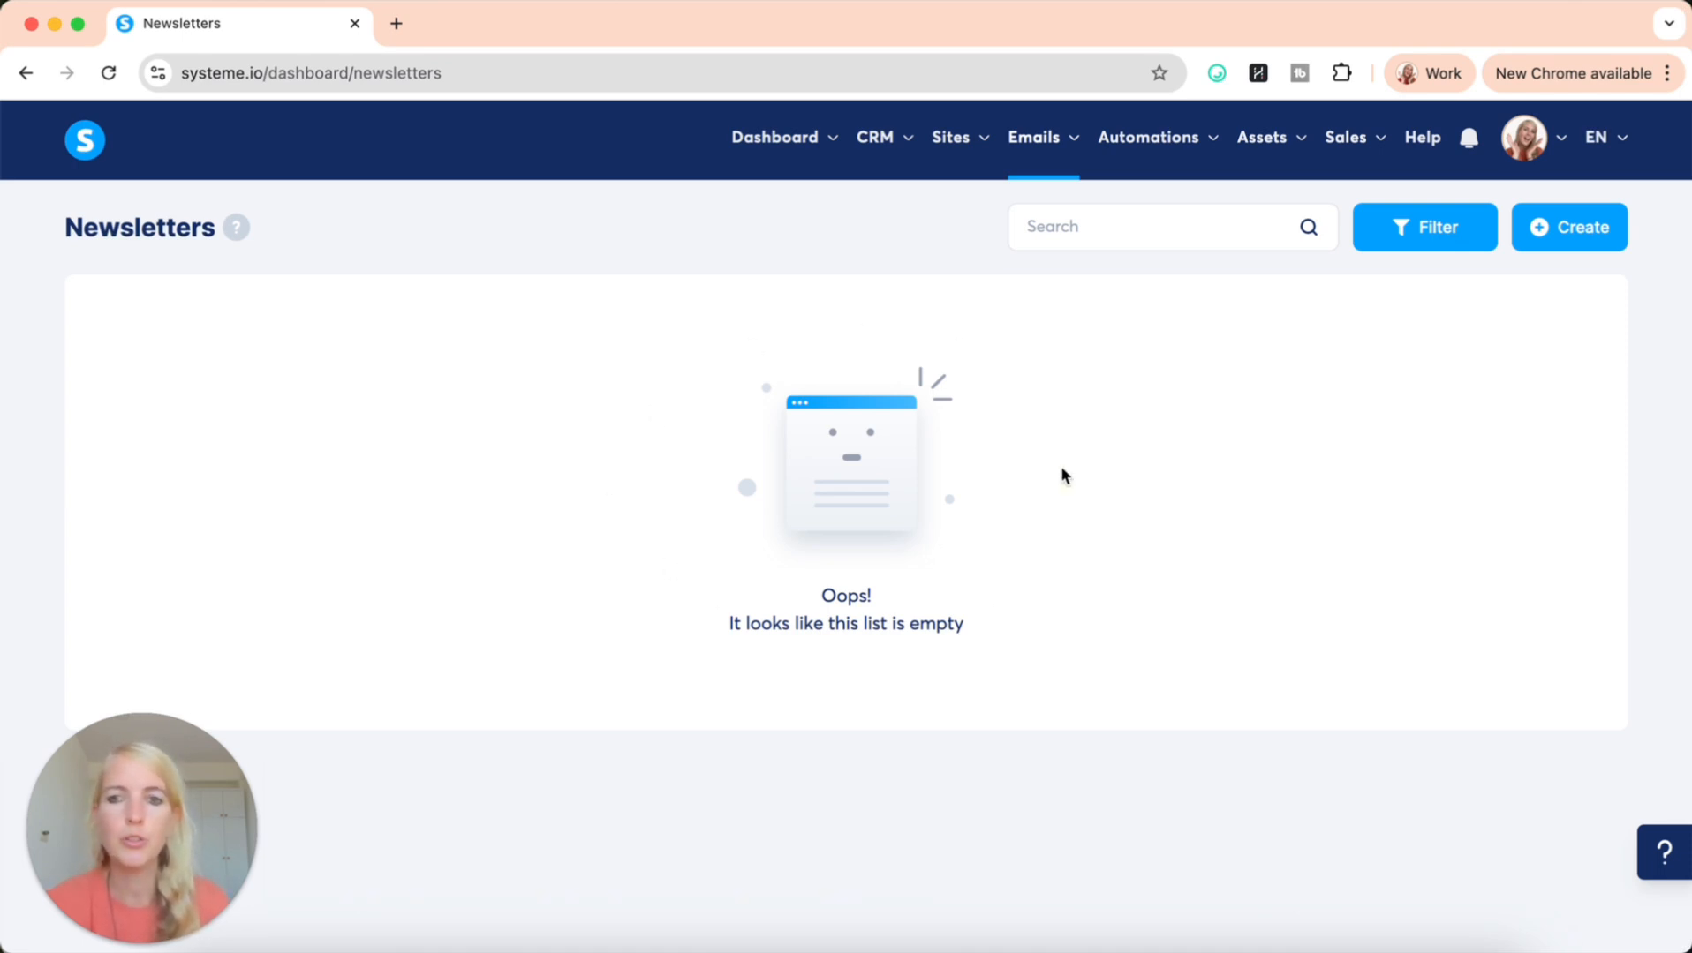
{"action": "left_click", "coordinate": [1589, 239]}
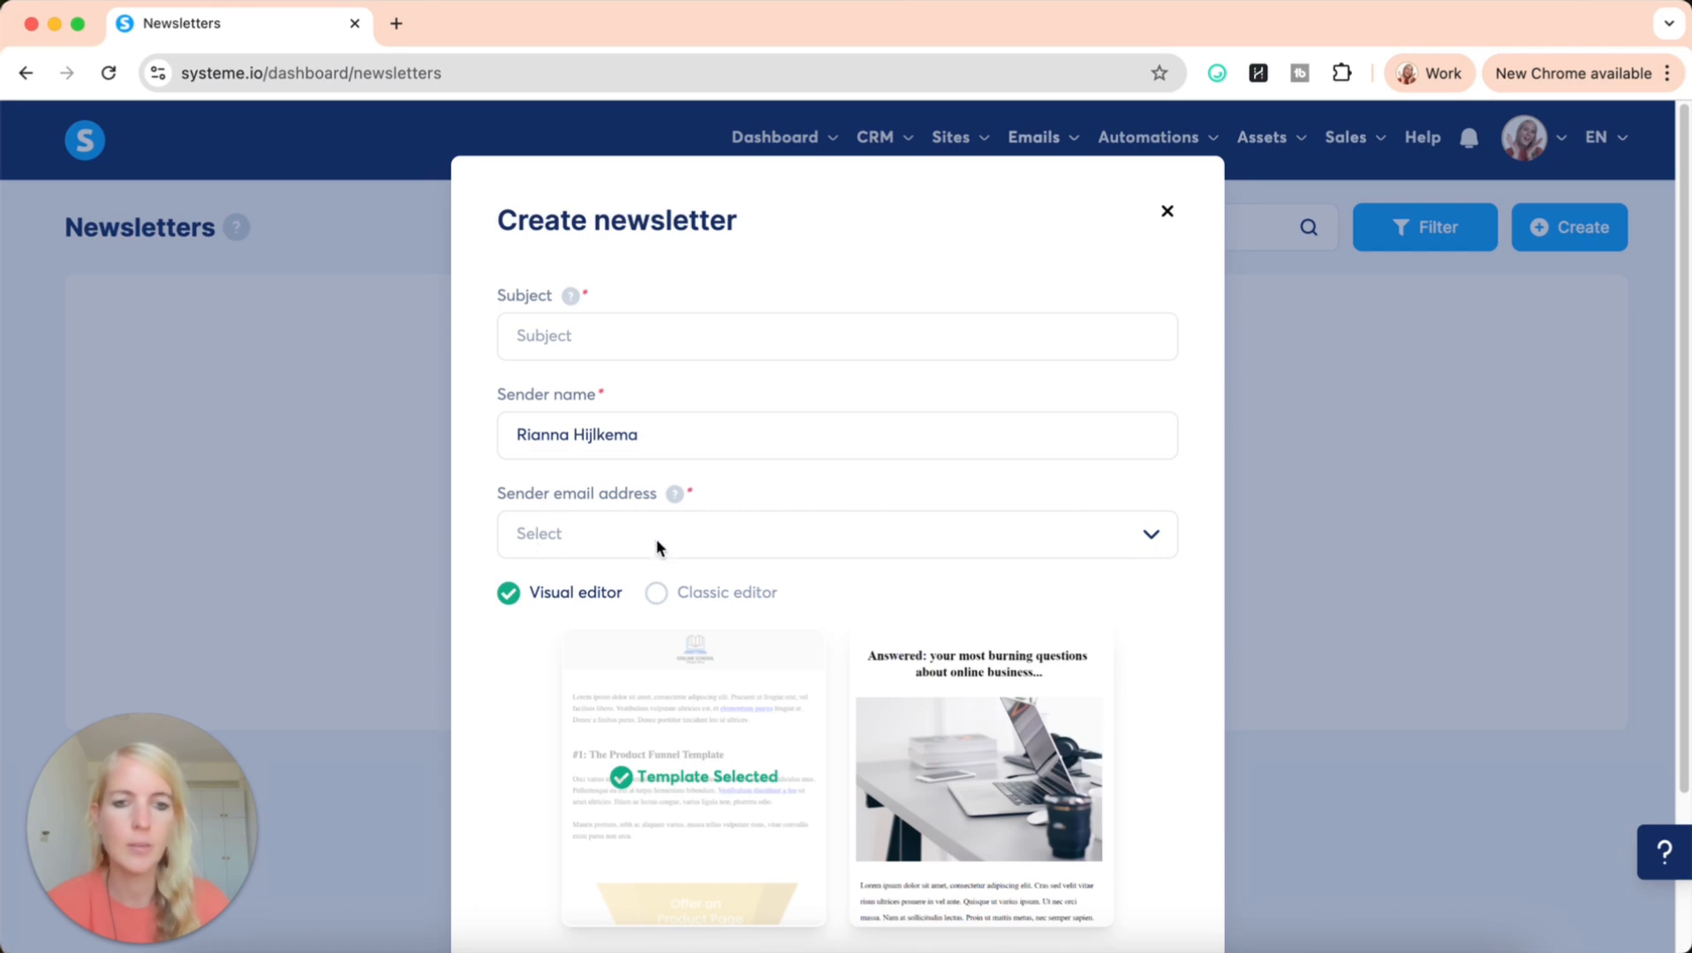
{"action": "scroll", "coordinate": [660, 552], "scroll_direction": "down", "scroll_amount": 3}
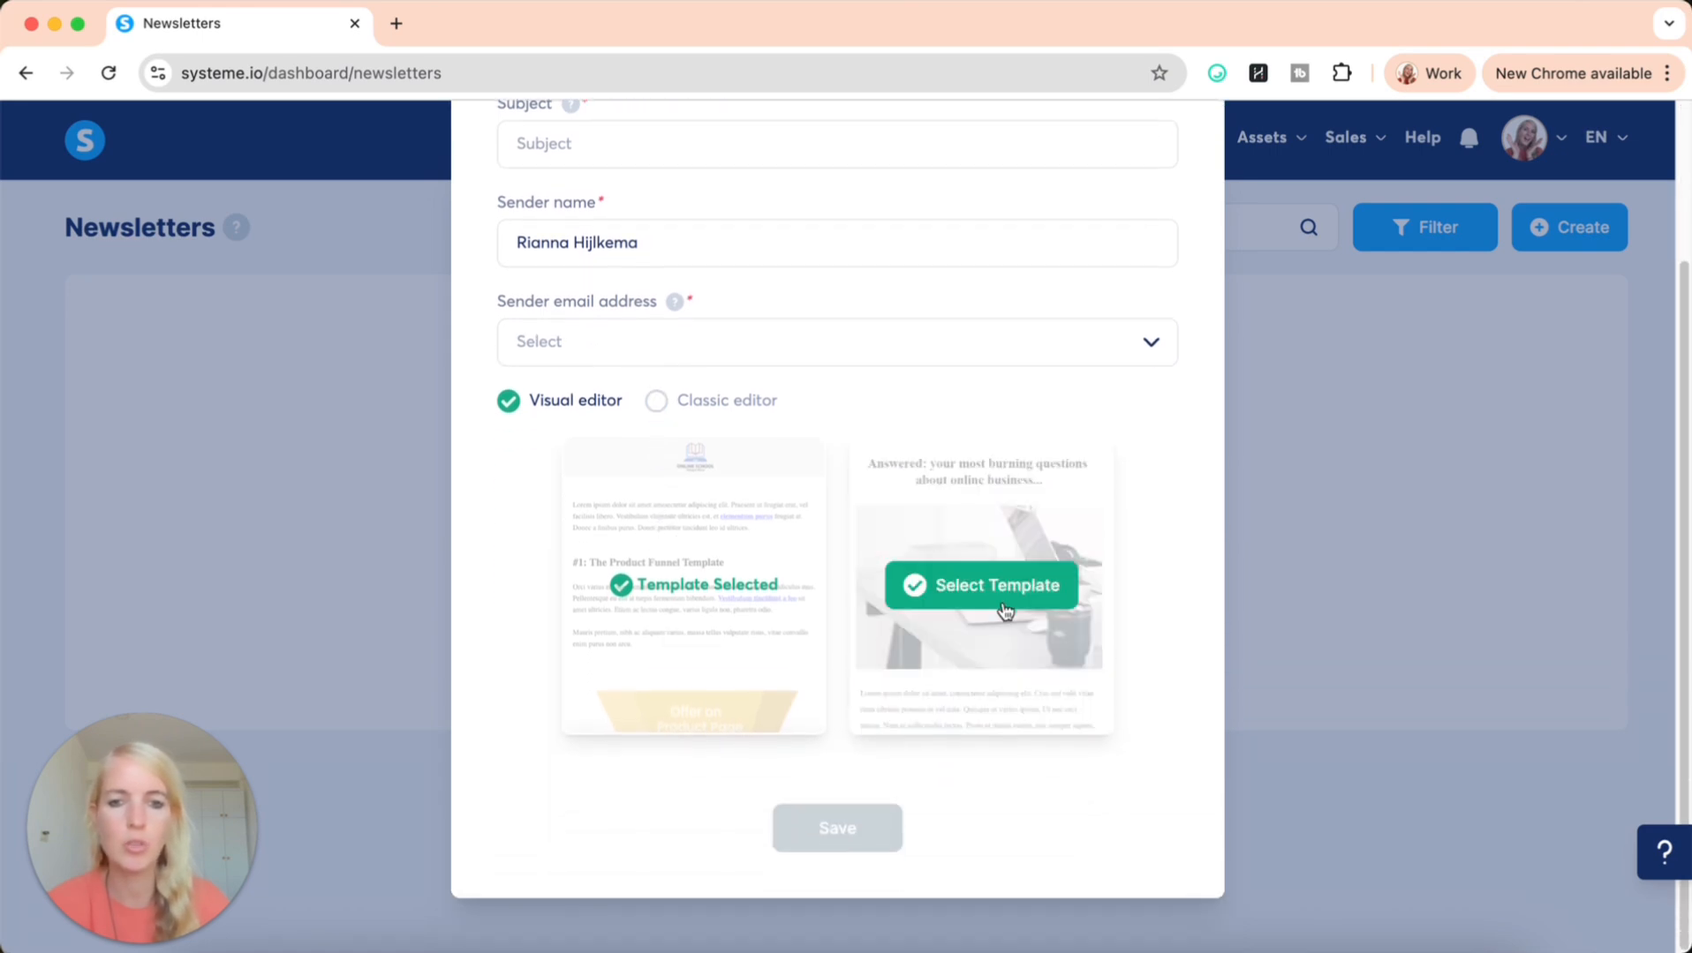
{"action": "left_click", "coordinate": [655, 406]}
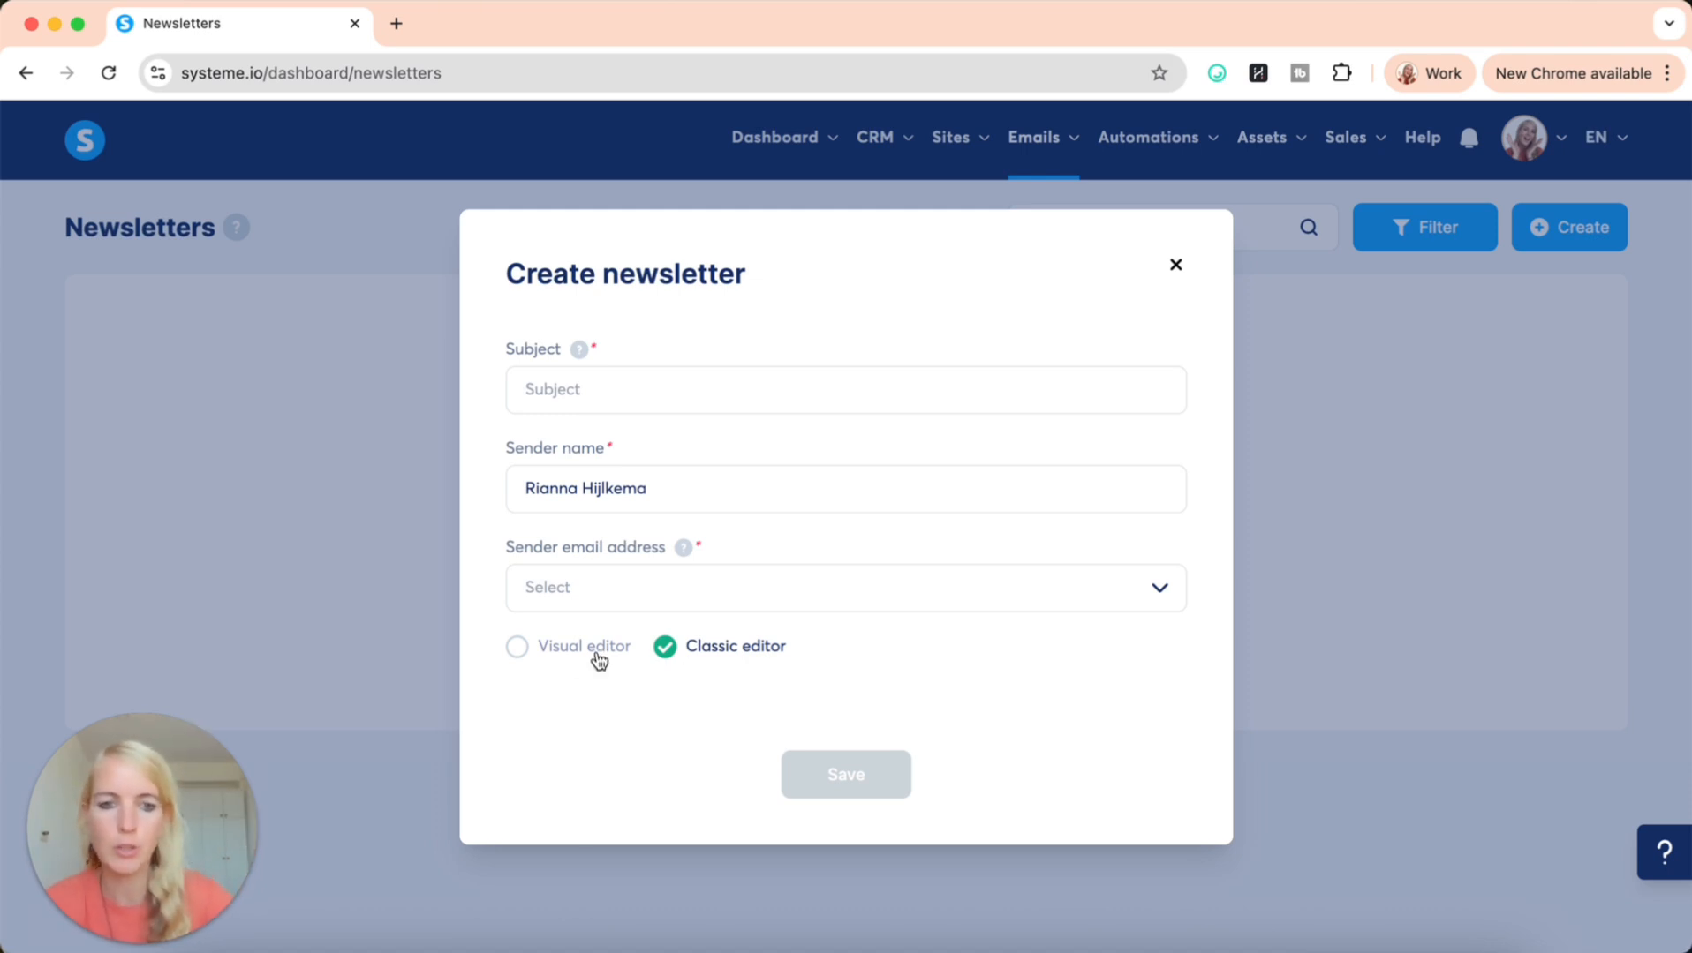
{"action": "left_click", "coordinate": [524, 653]}
Choose the Product Funnel template for the visual editor, then close the newsletter form without saving
{"action": "mouse_move", "coordinate": [736, 704]}
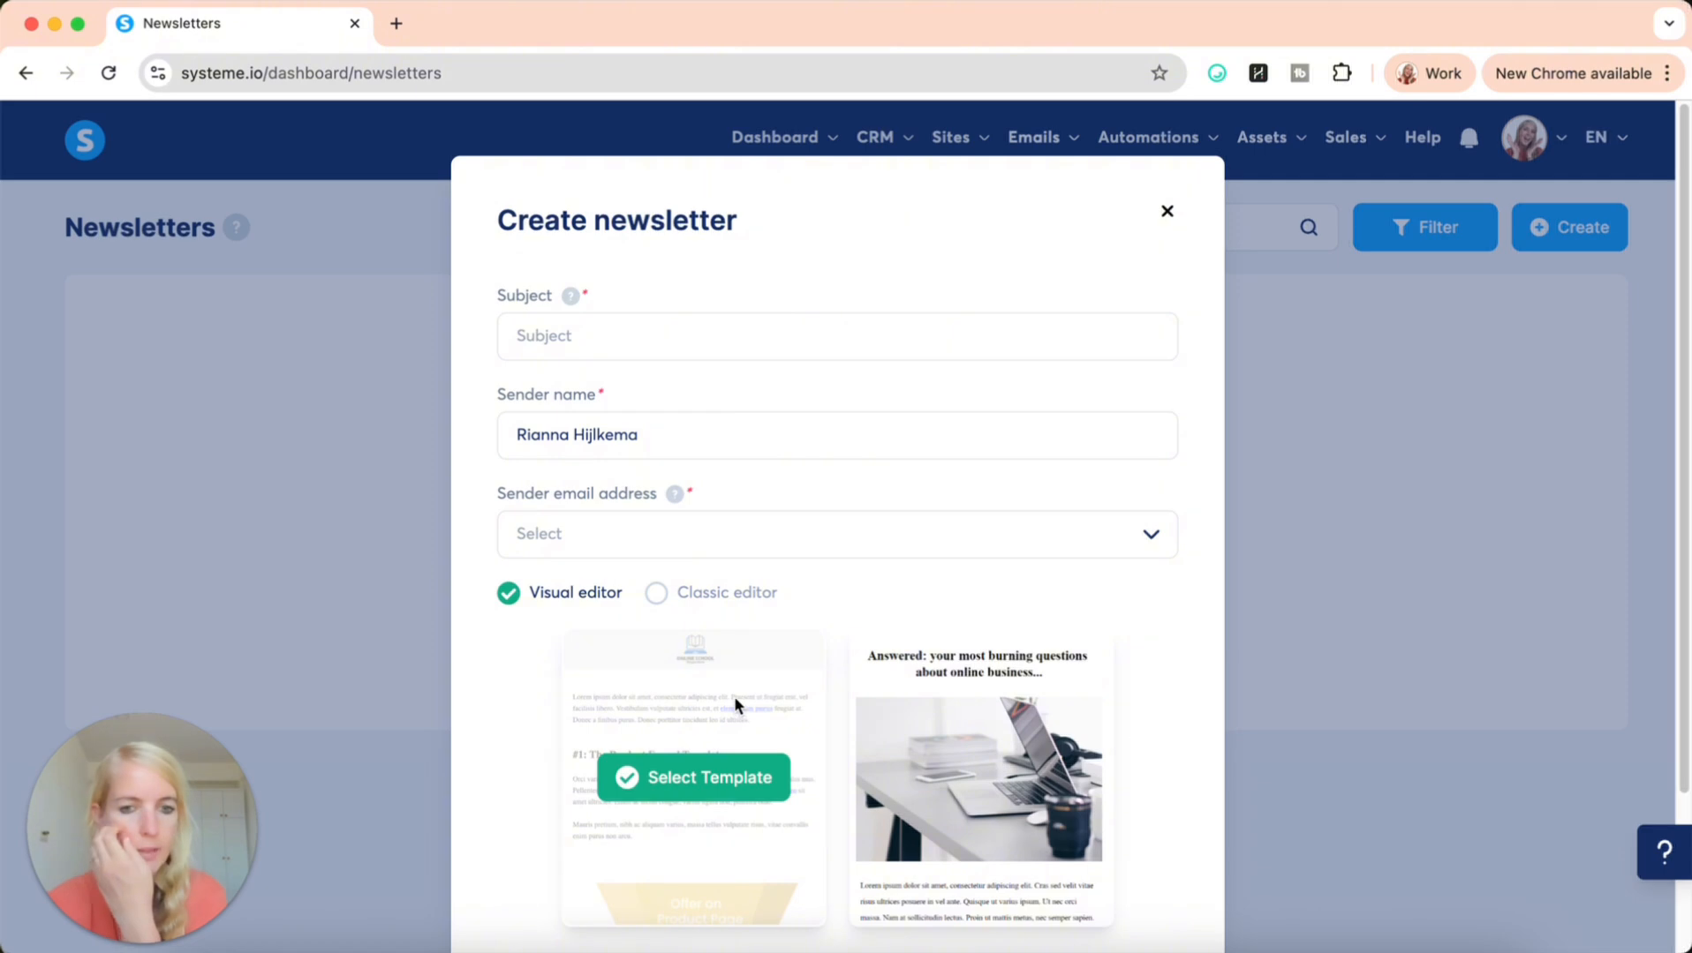
{"action": "scroll", "coordinate": [736, 704], "scroll_direction": "down", "scroll_amount": 2}
{"action": "scroll", "coordinate": [736, 707], "scroll_direction": "down", "scroll_amount": 2}
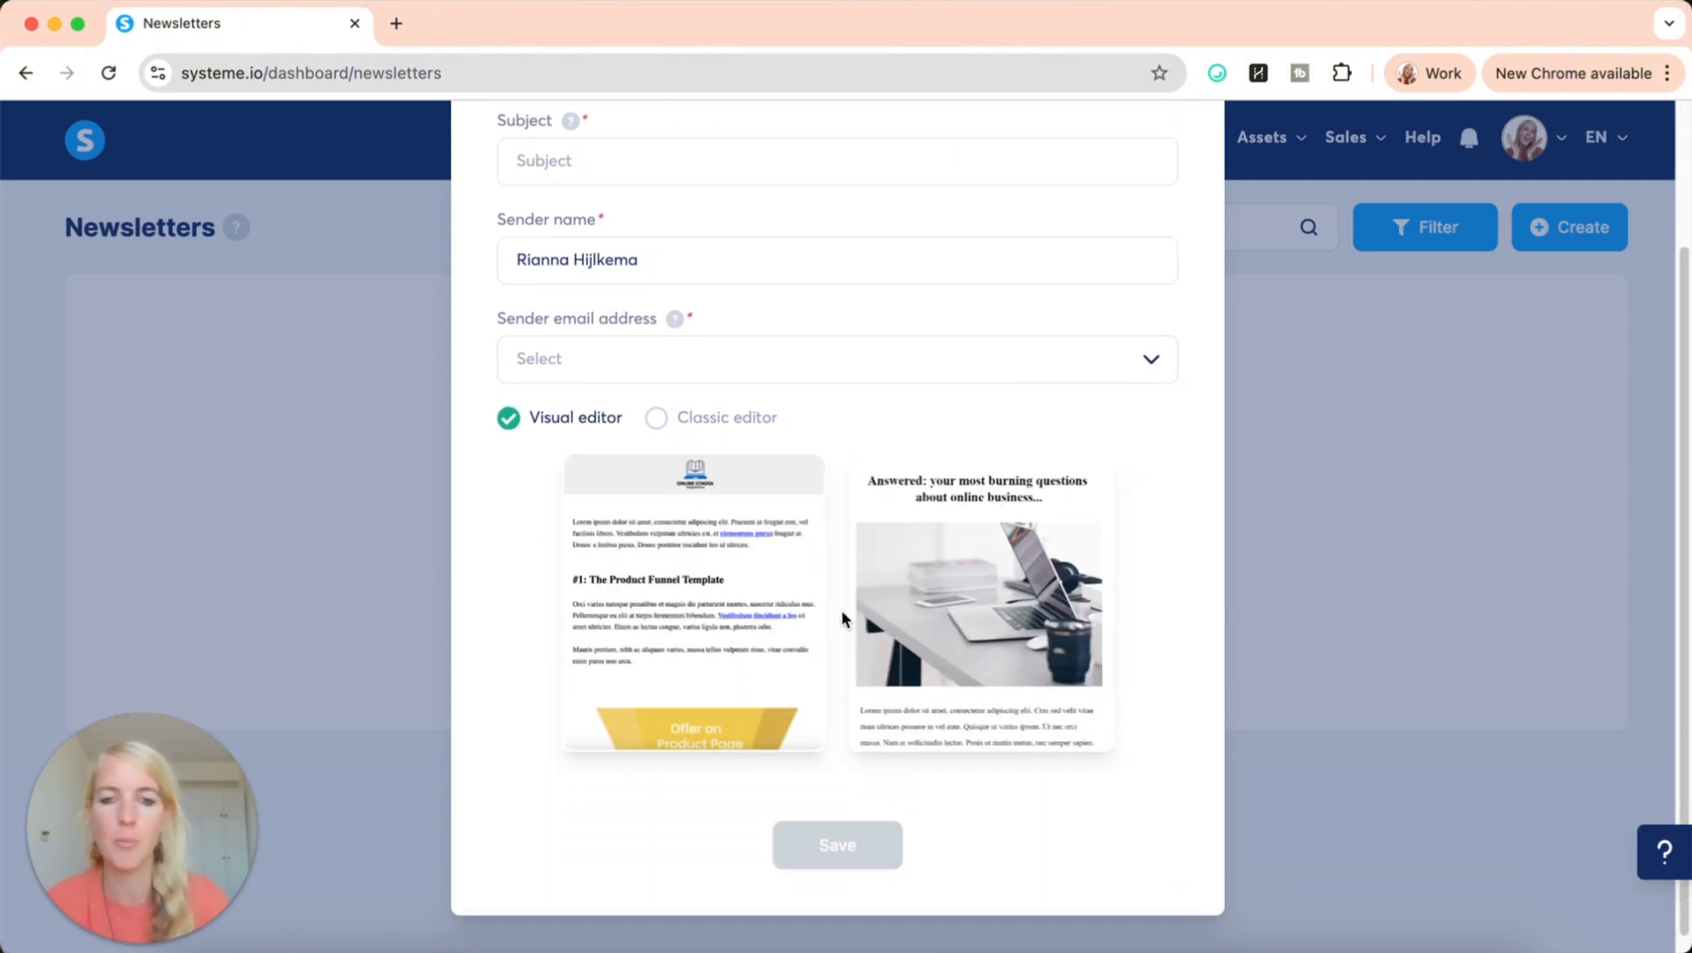
{"action": "left_click", "coordinate": [697, 631]}
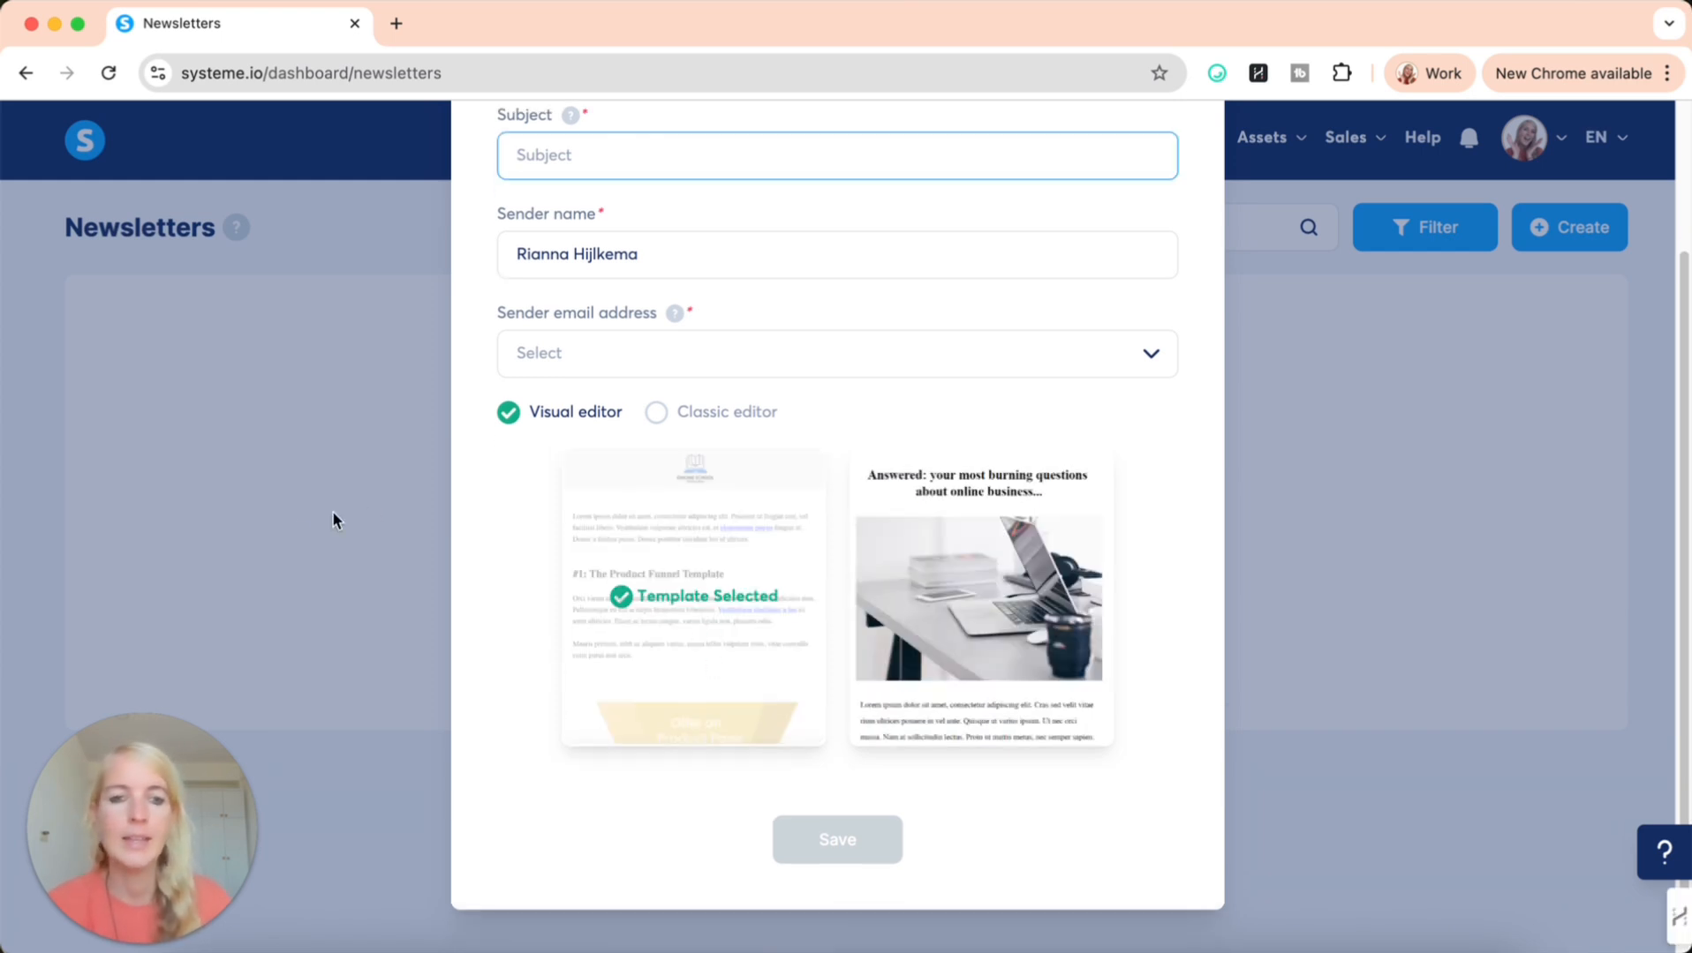
{"action": "left_click", "coordinate": [285, 523]}
Open the email campaigns list, view the fields for creating a campaign and close the form without saving
{"action": "mouse_move", "coordinate": [1033, 144]}
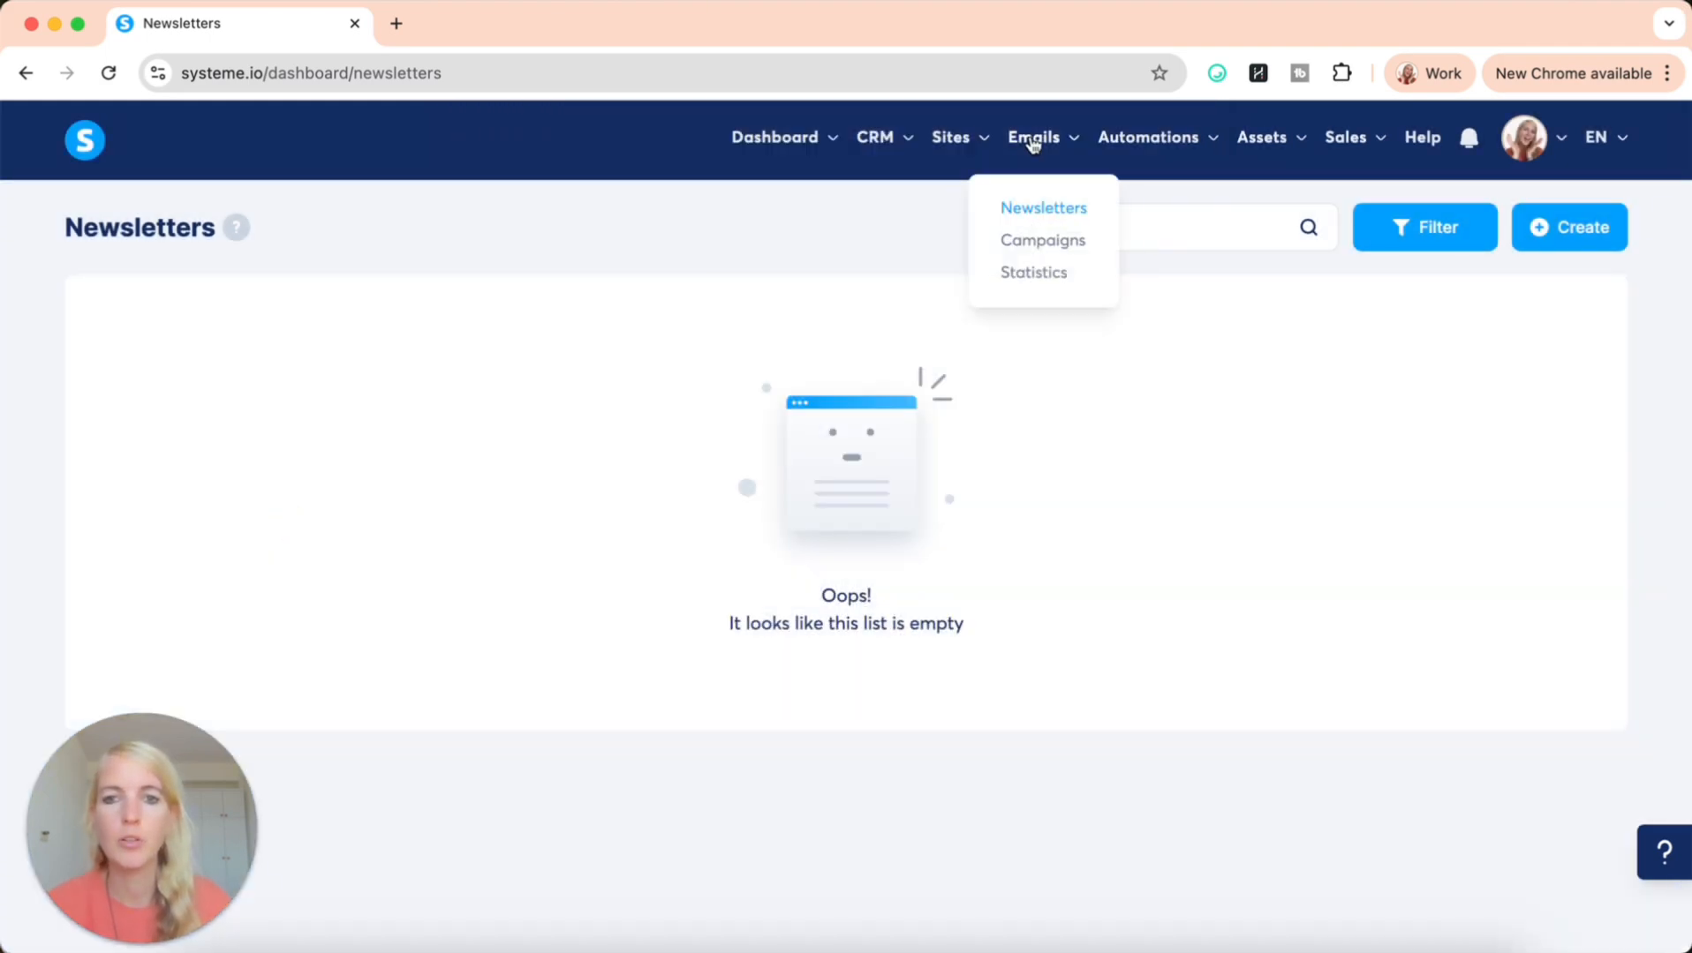
{"action": "left_click", "coordinate": [1029, 243]}
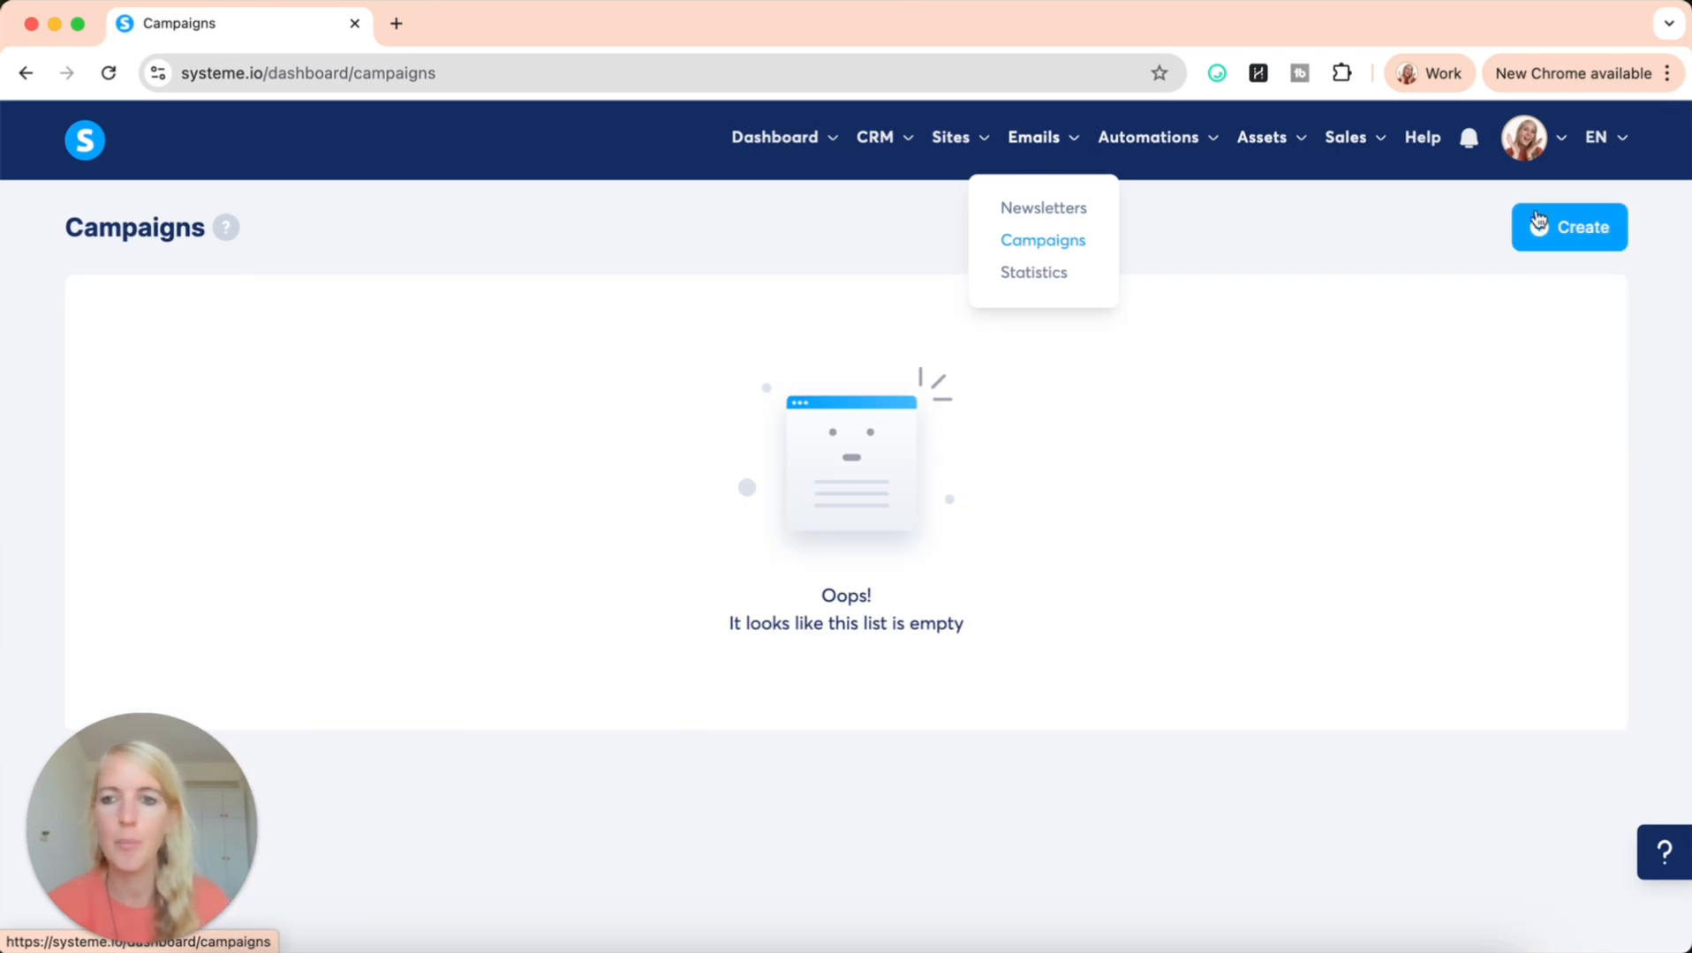
{"action": "left_click", "coordinate": [1559, 227]}
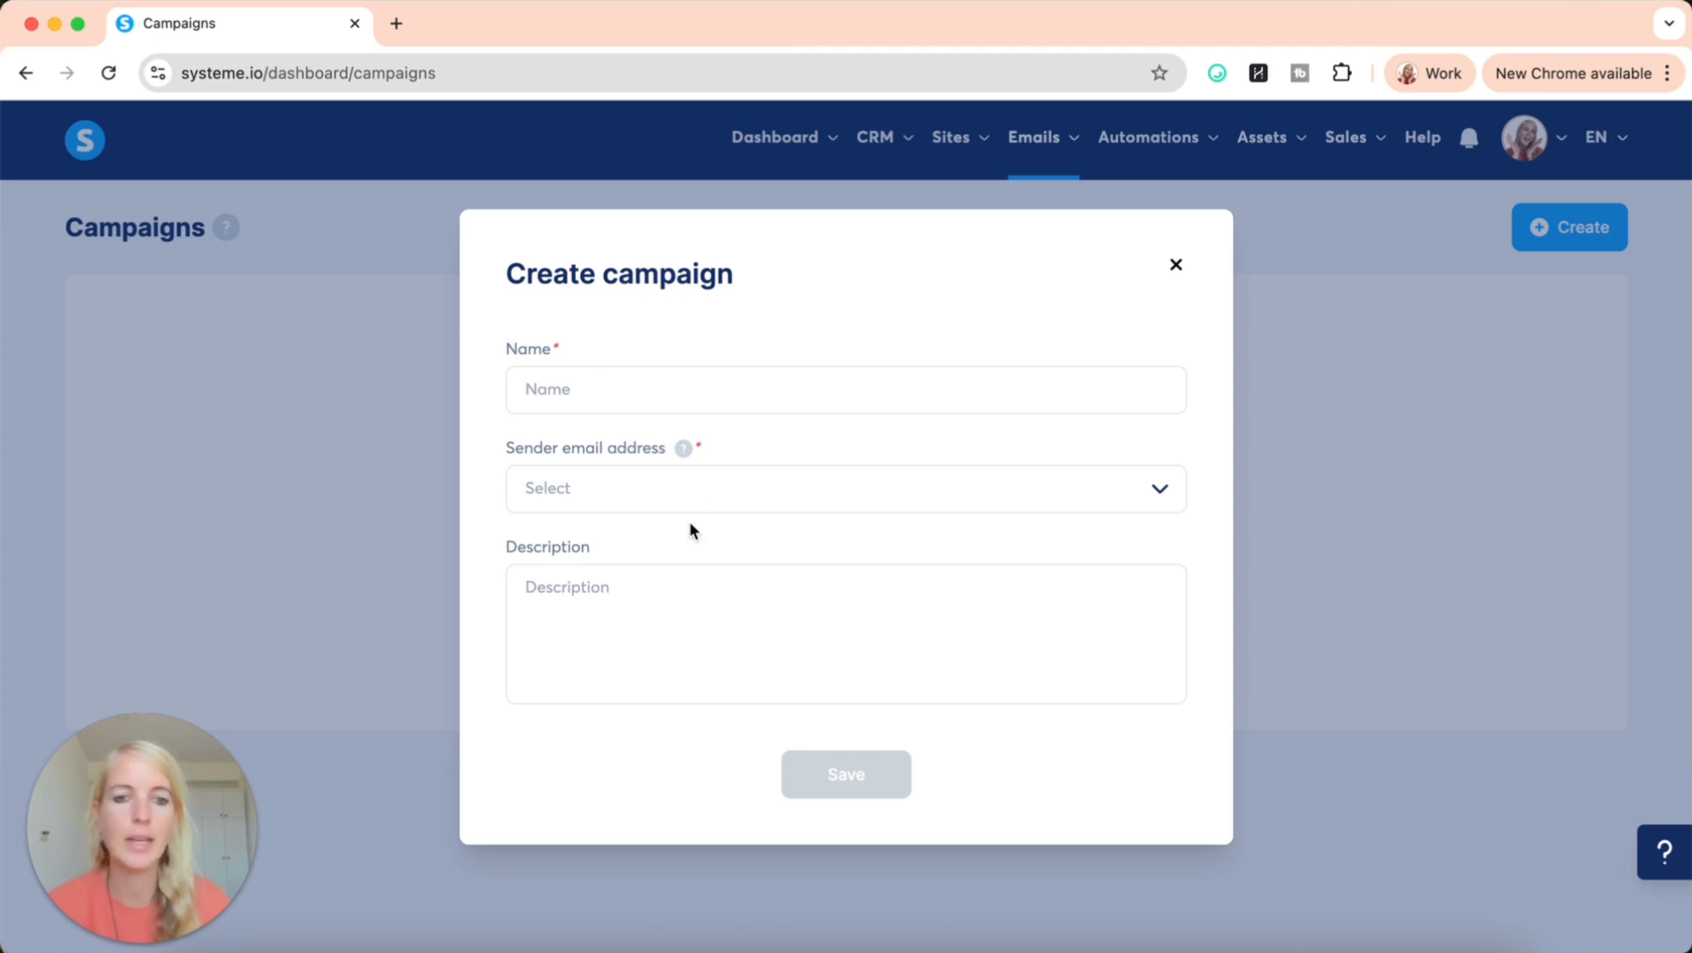
{"action": "left_click", "coordinate": [604, 399]}
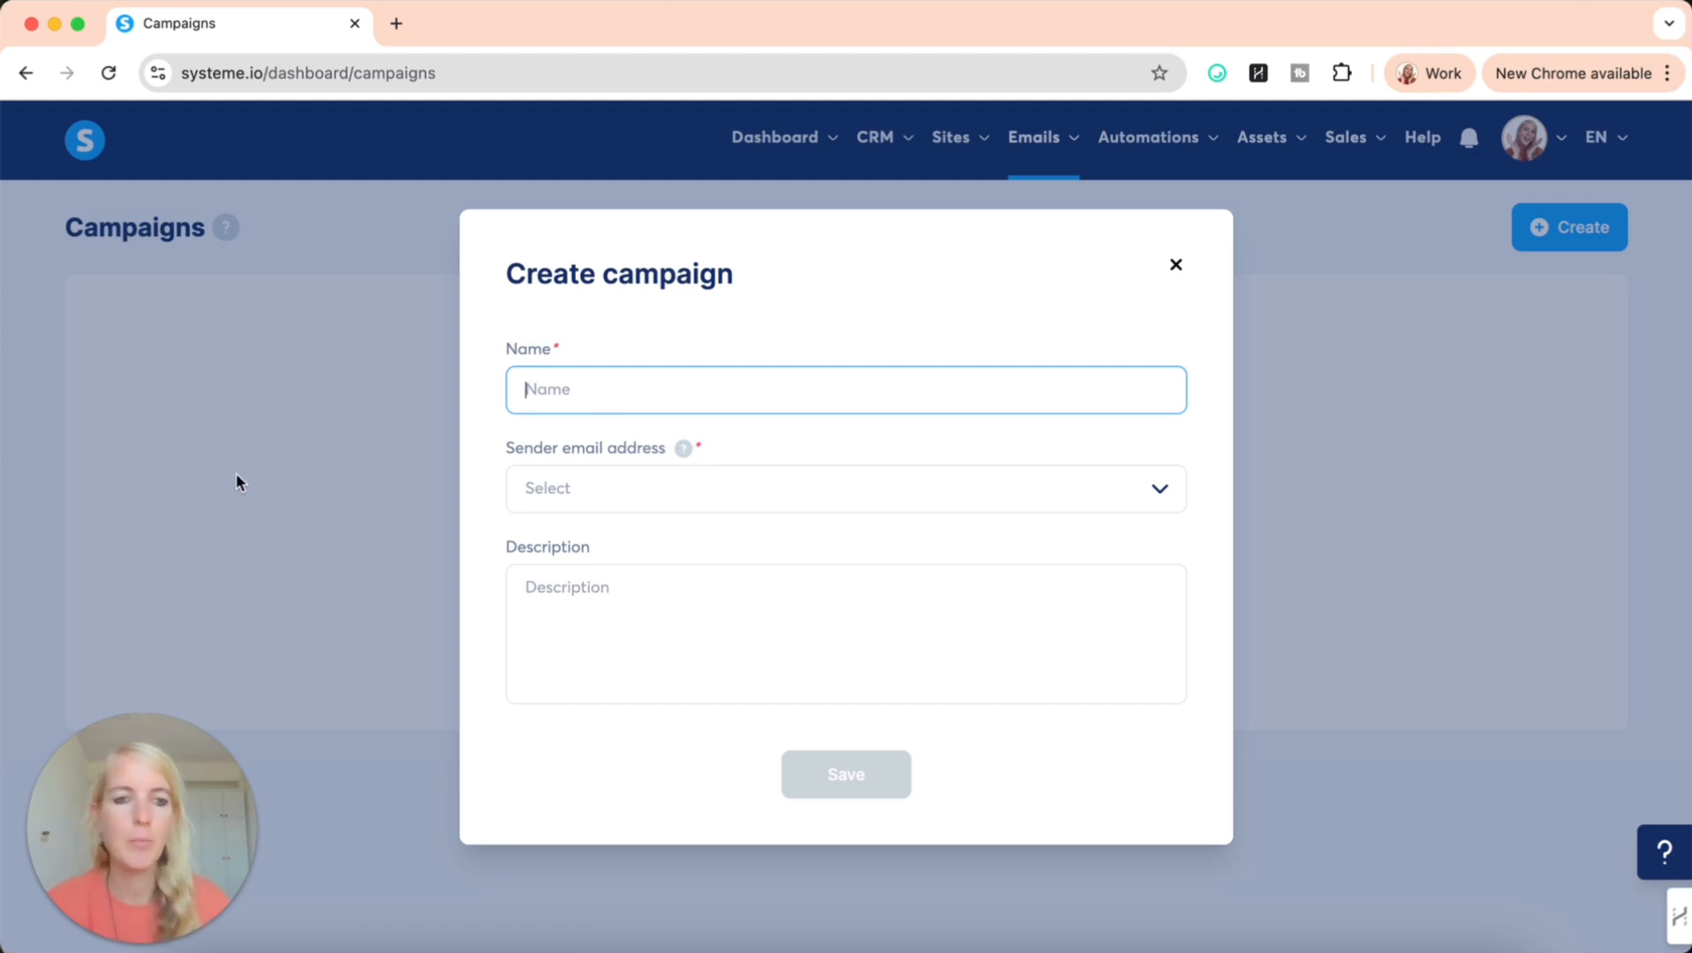
{"action": "left_click", "coordinate": [321, 491]}
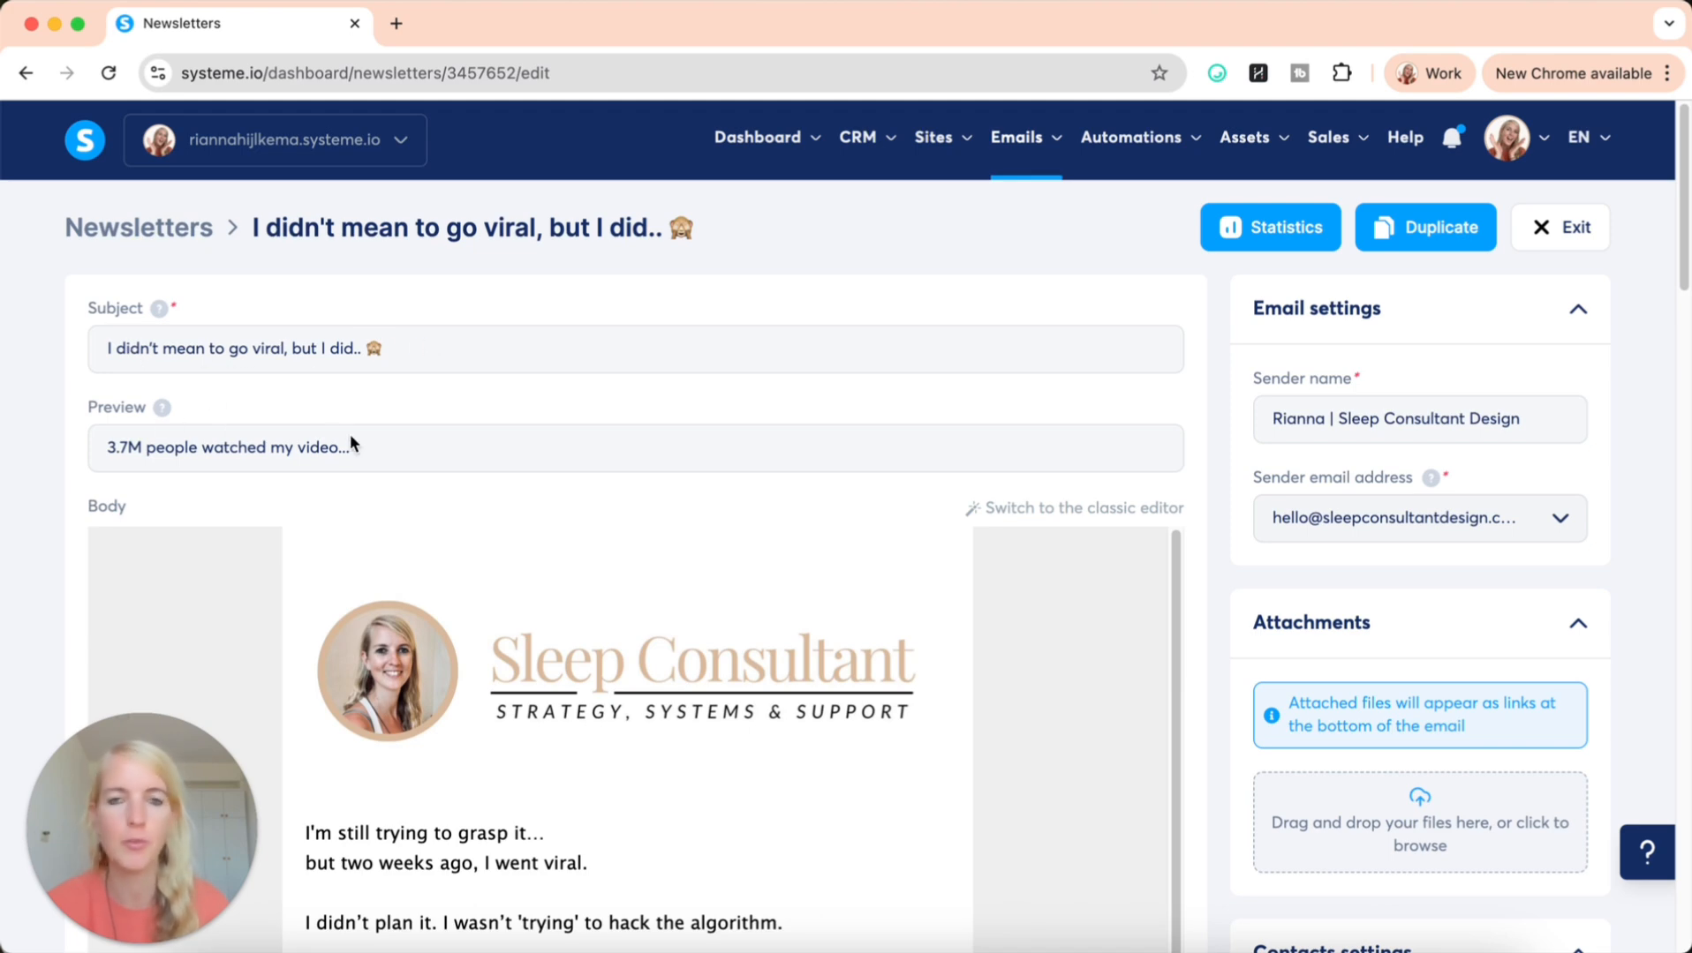
Read through the body of the newsletter "I didn't mean to go viral, but I did.." down to its sign-off
{"action": "scroll", "coordinate": [593, 447], "scroll_direction": "down", "scroll_amount": 5}
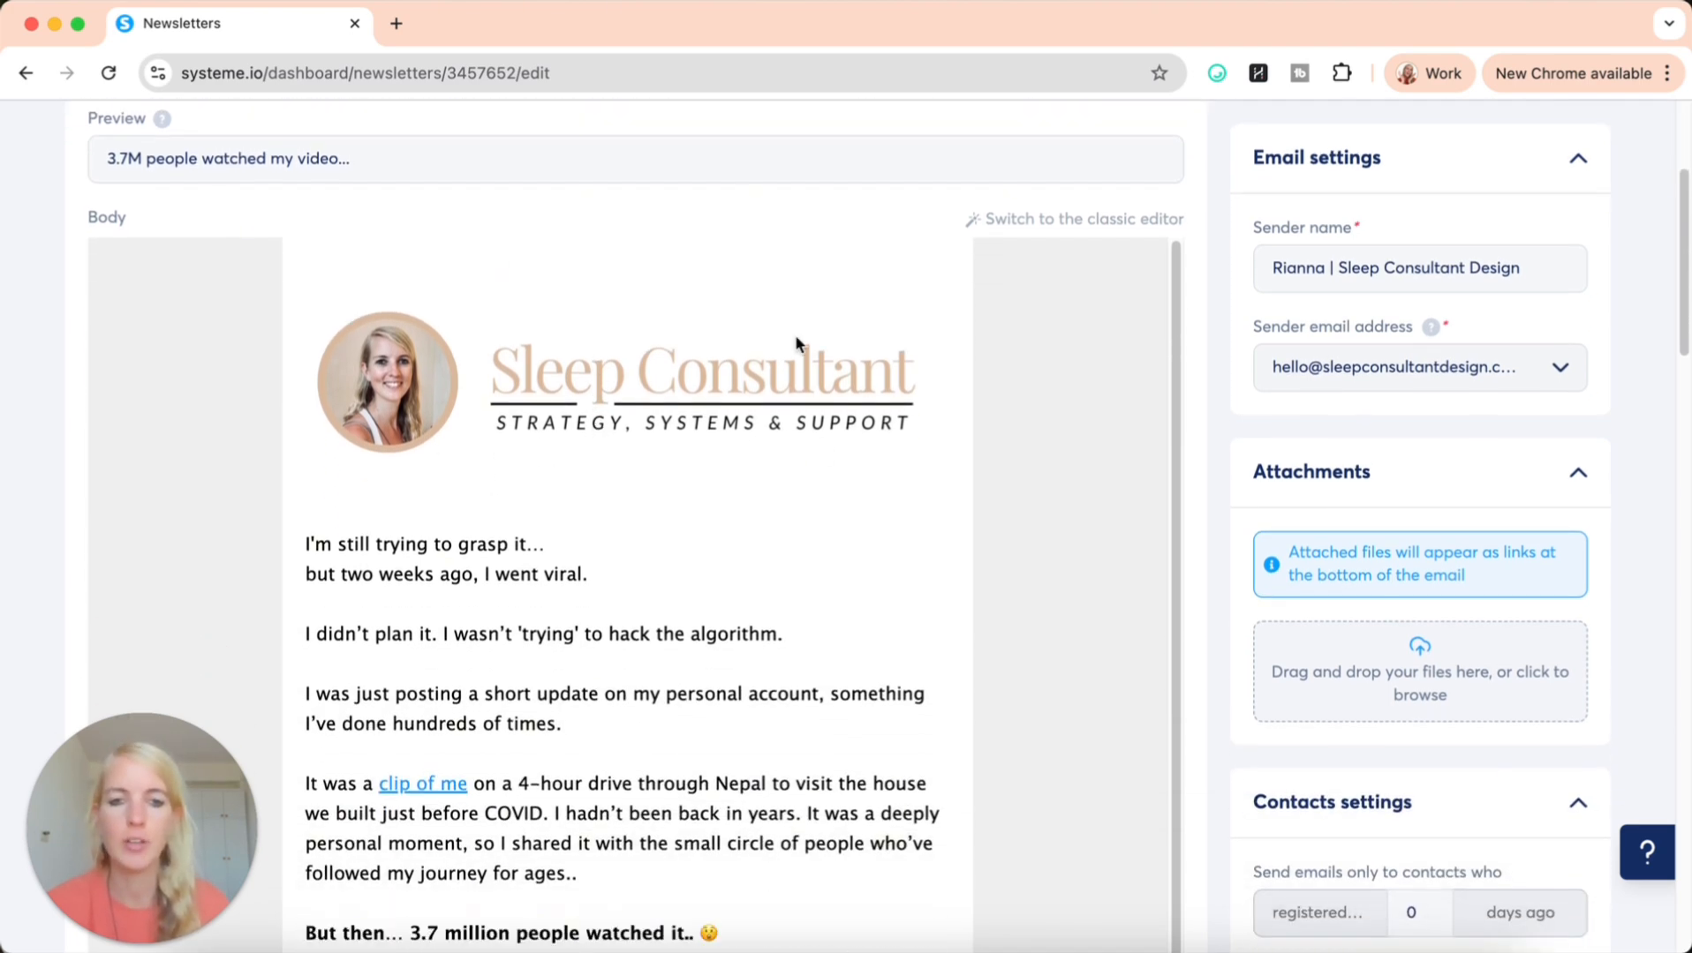
{"action": "scroll", "coordinate": [726, 748], "scroll_direction": "down", "scroll_amount": 20}
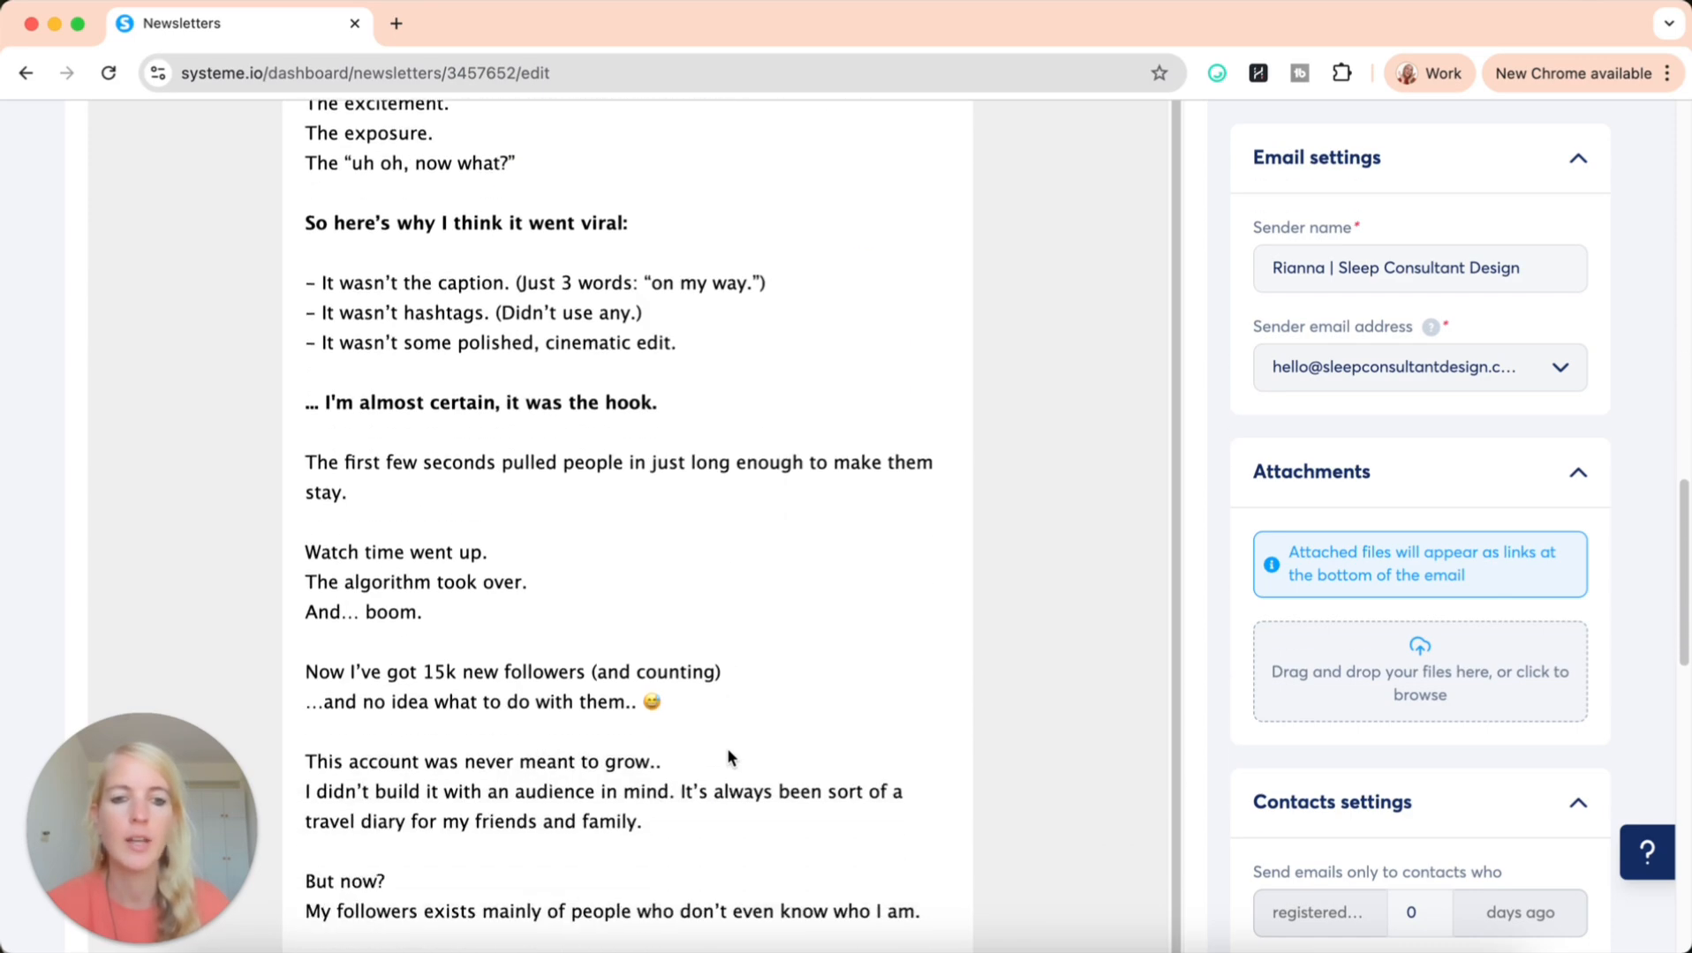
{"action": "scroll", "coordinate": [483, 556], "scroll_direction": "down", "scroll_amount": 15}
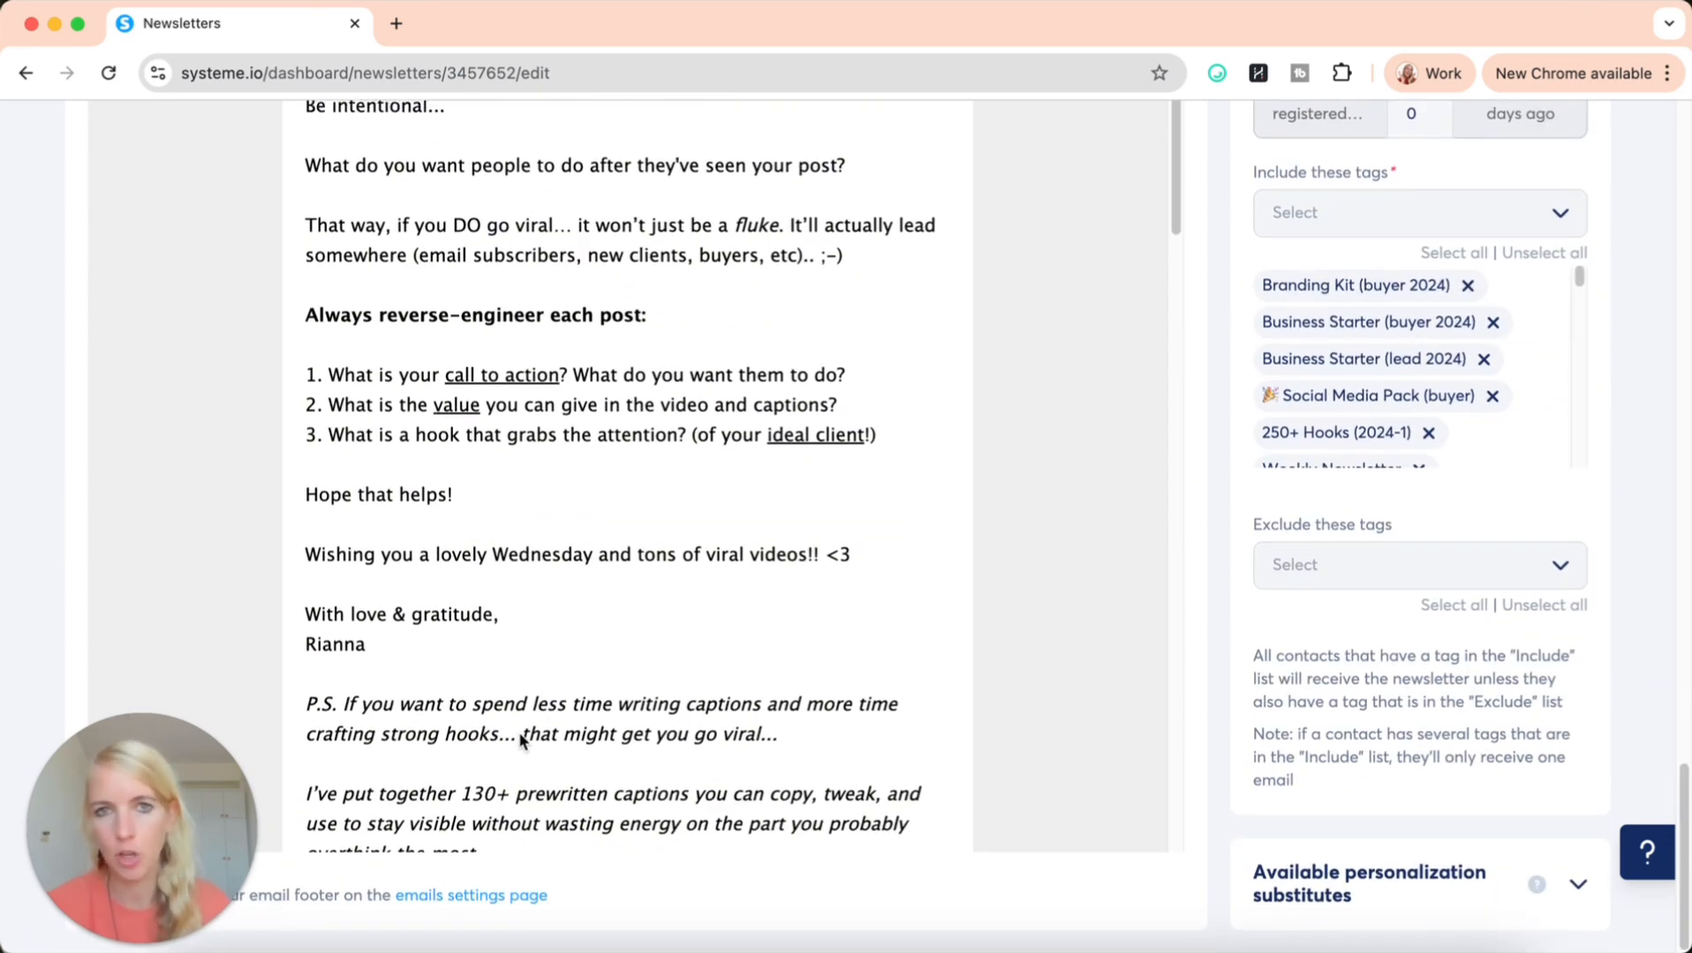
{"action": "scroll", "coordinate": [718, 569], "scroll_direction": "up", "scroll_amount": 20}
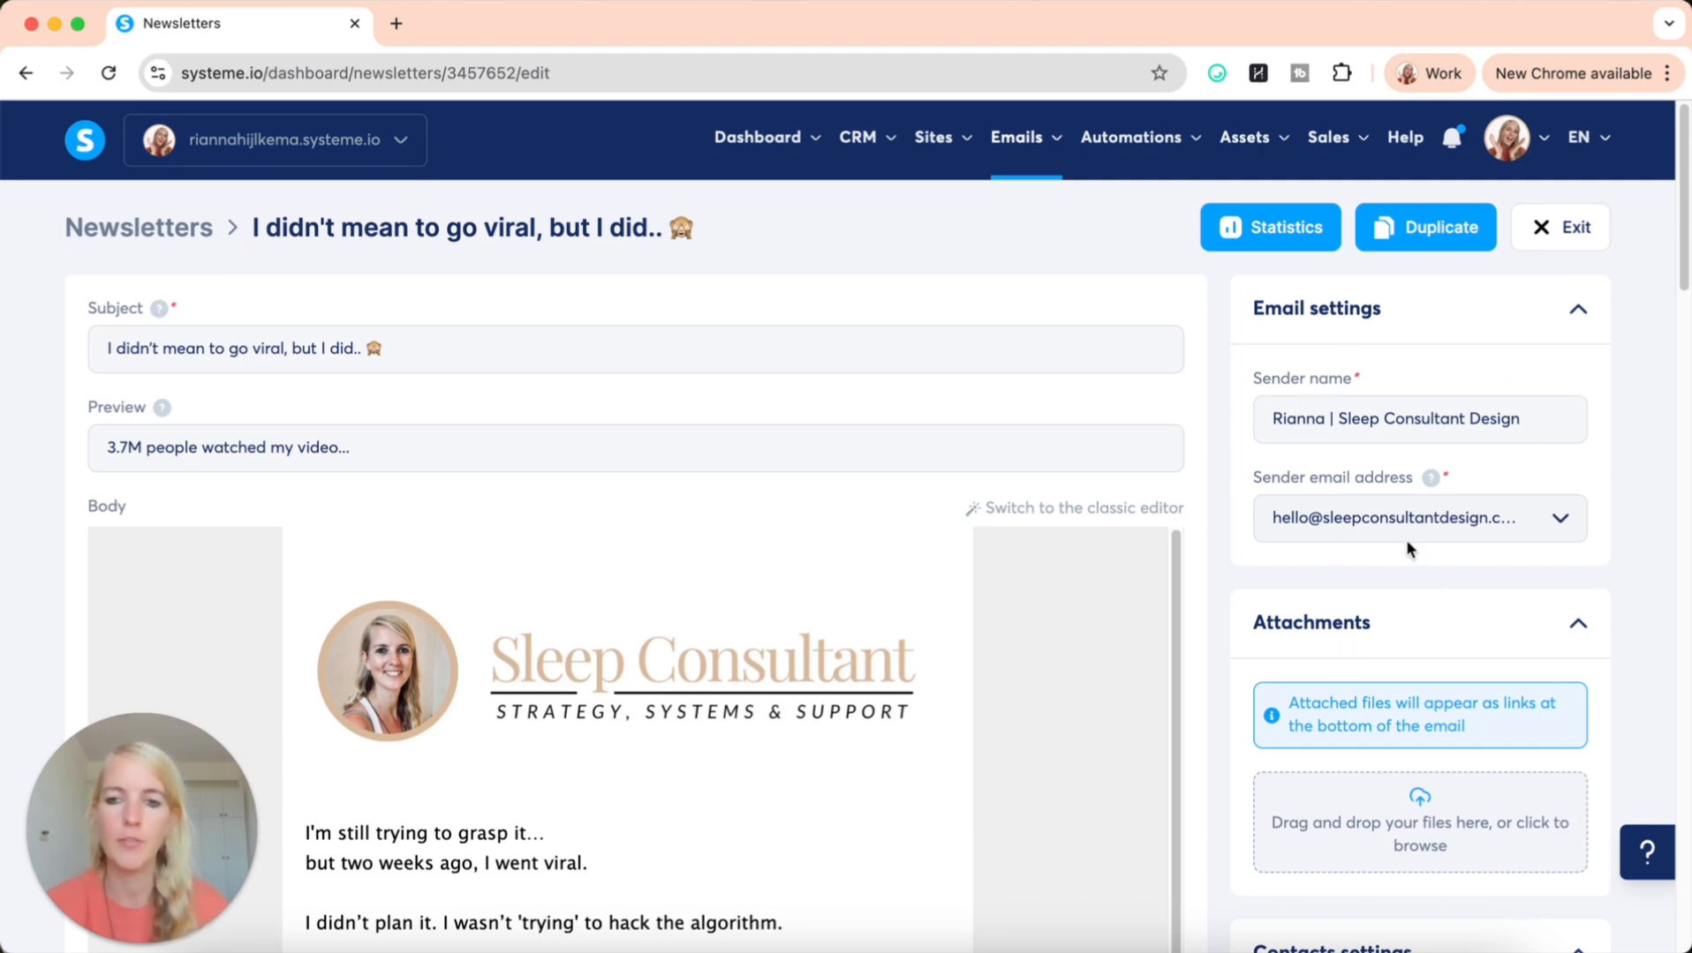
Examine the newsletter's sender, attachment and contacts settings, including the tags to include and exclude
{"action": "scroll", "coordinate": [1406, 540], "scroll_direction": "down", "scroll_amount": 2}
{"action": "scroll", "coordinate": [1407, 540], "scroll_direction": "down", "scroll_amount": 5}
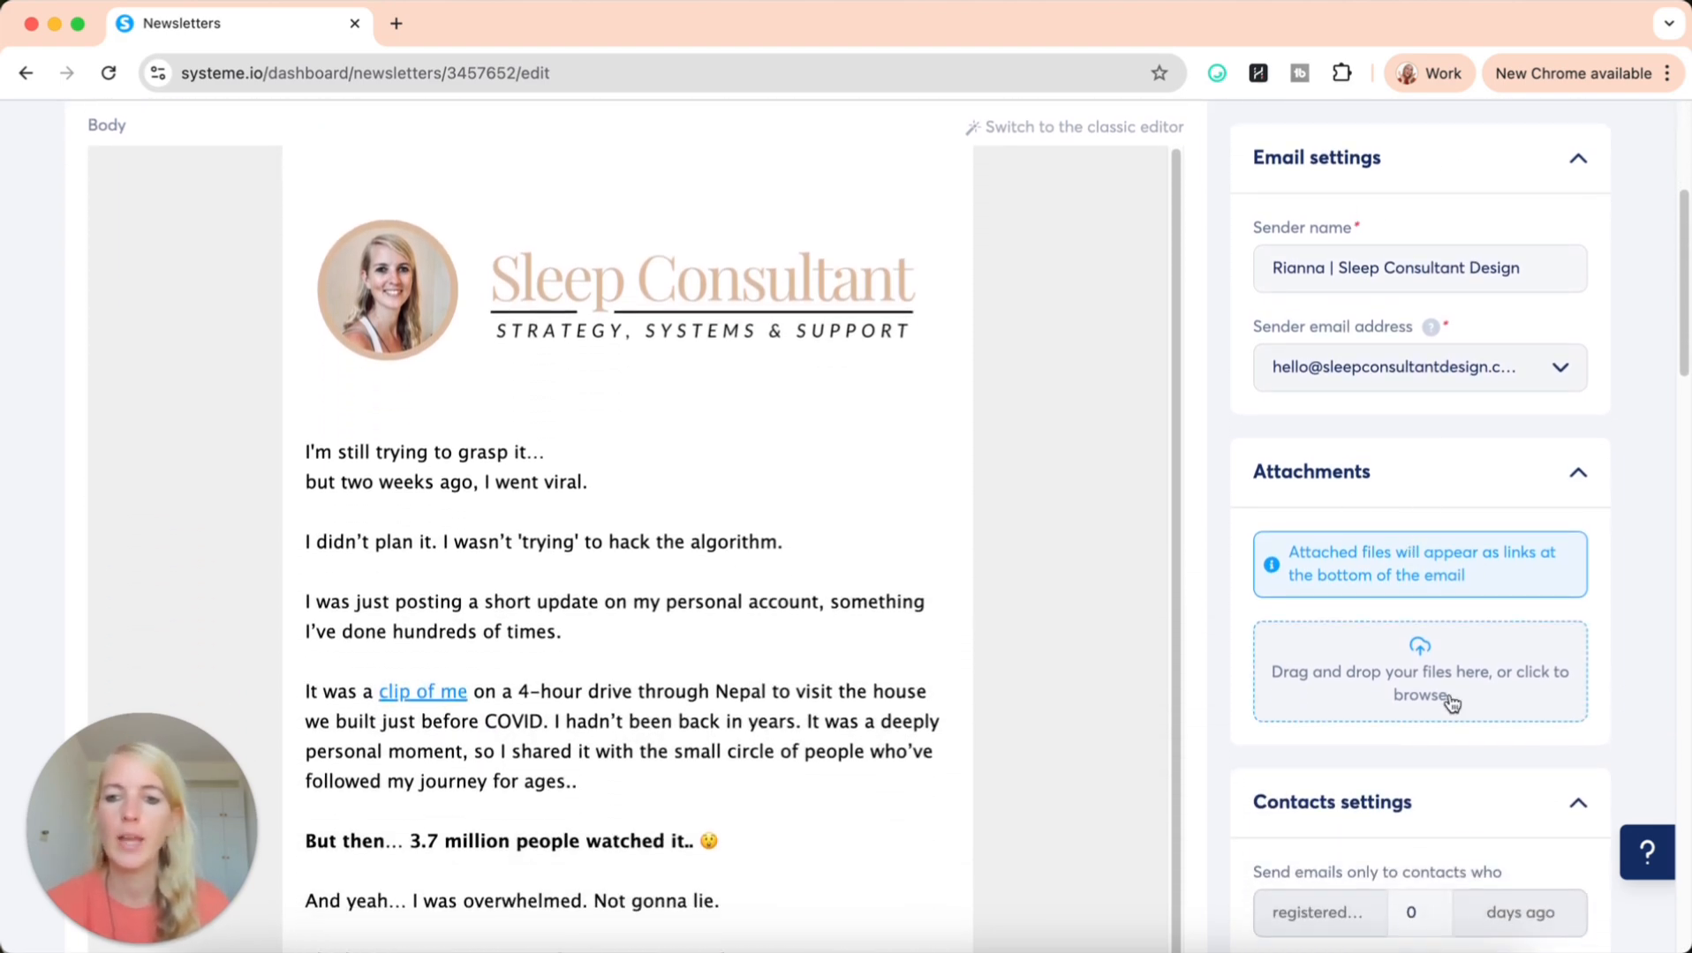
{"action": "scroll", "coordinate": [1452, 680], "scroll_direction": "down", "scroll_amount": 10}
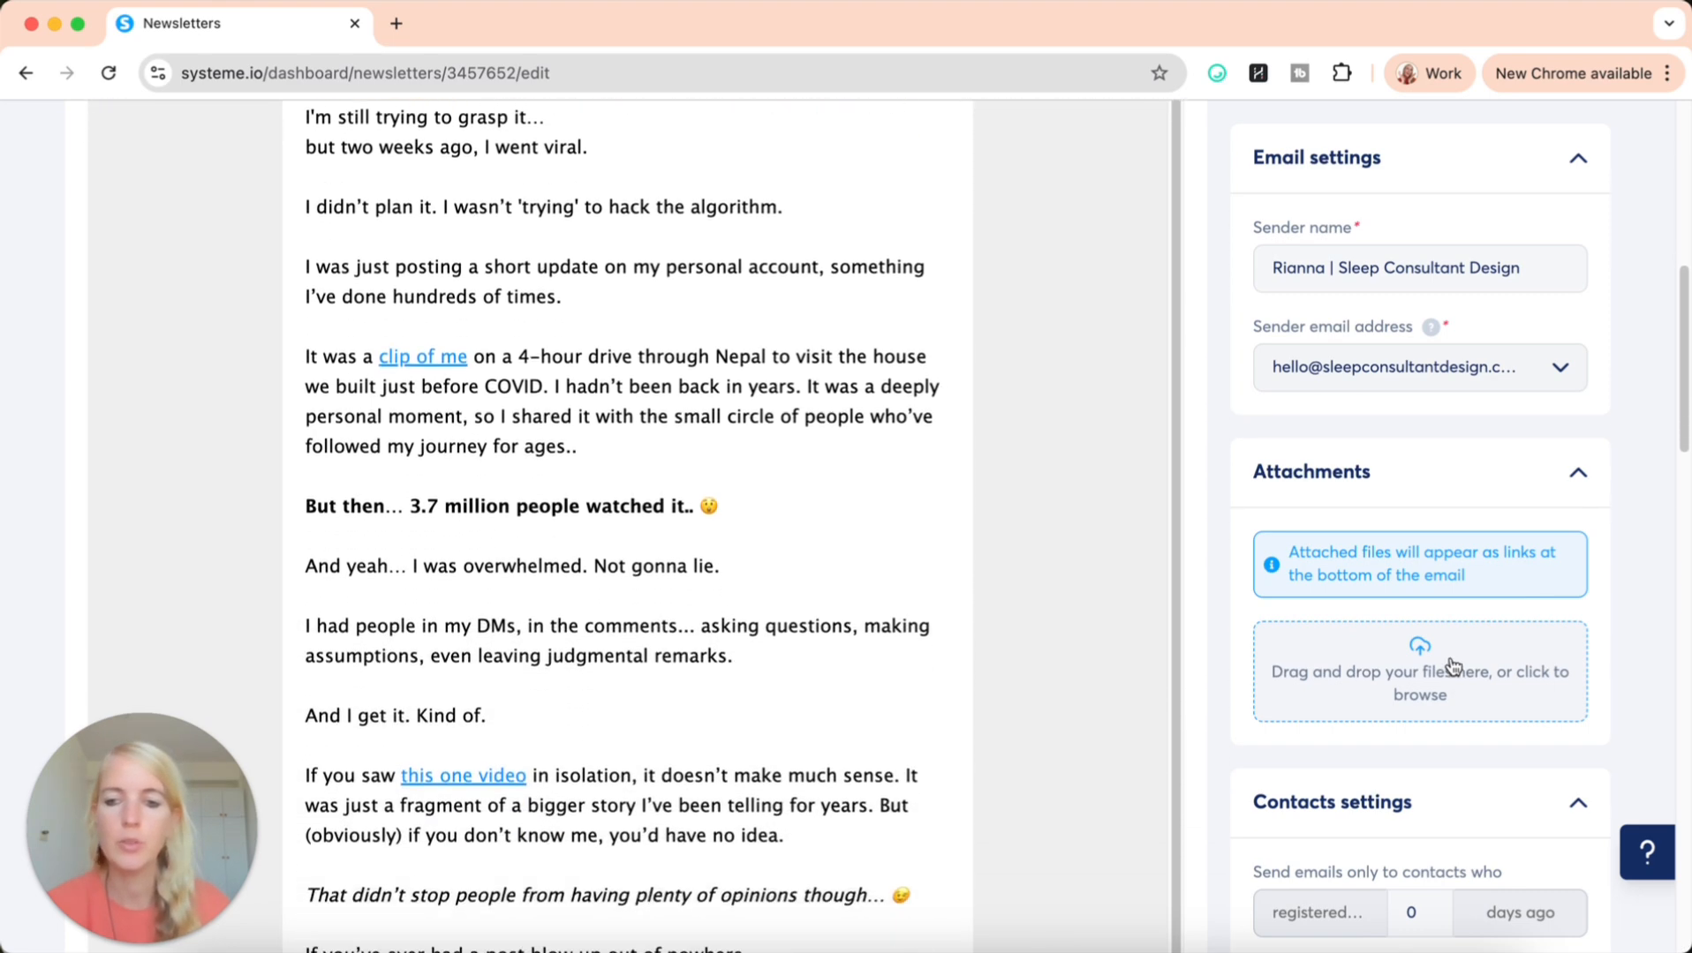
{"action": "scroll", "coordinate": [1452, 668], "scroll_direction": "down", "scroll_amount": 10}
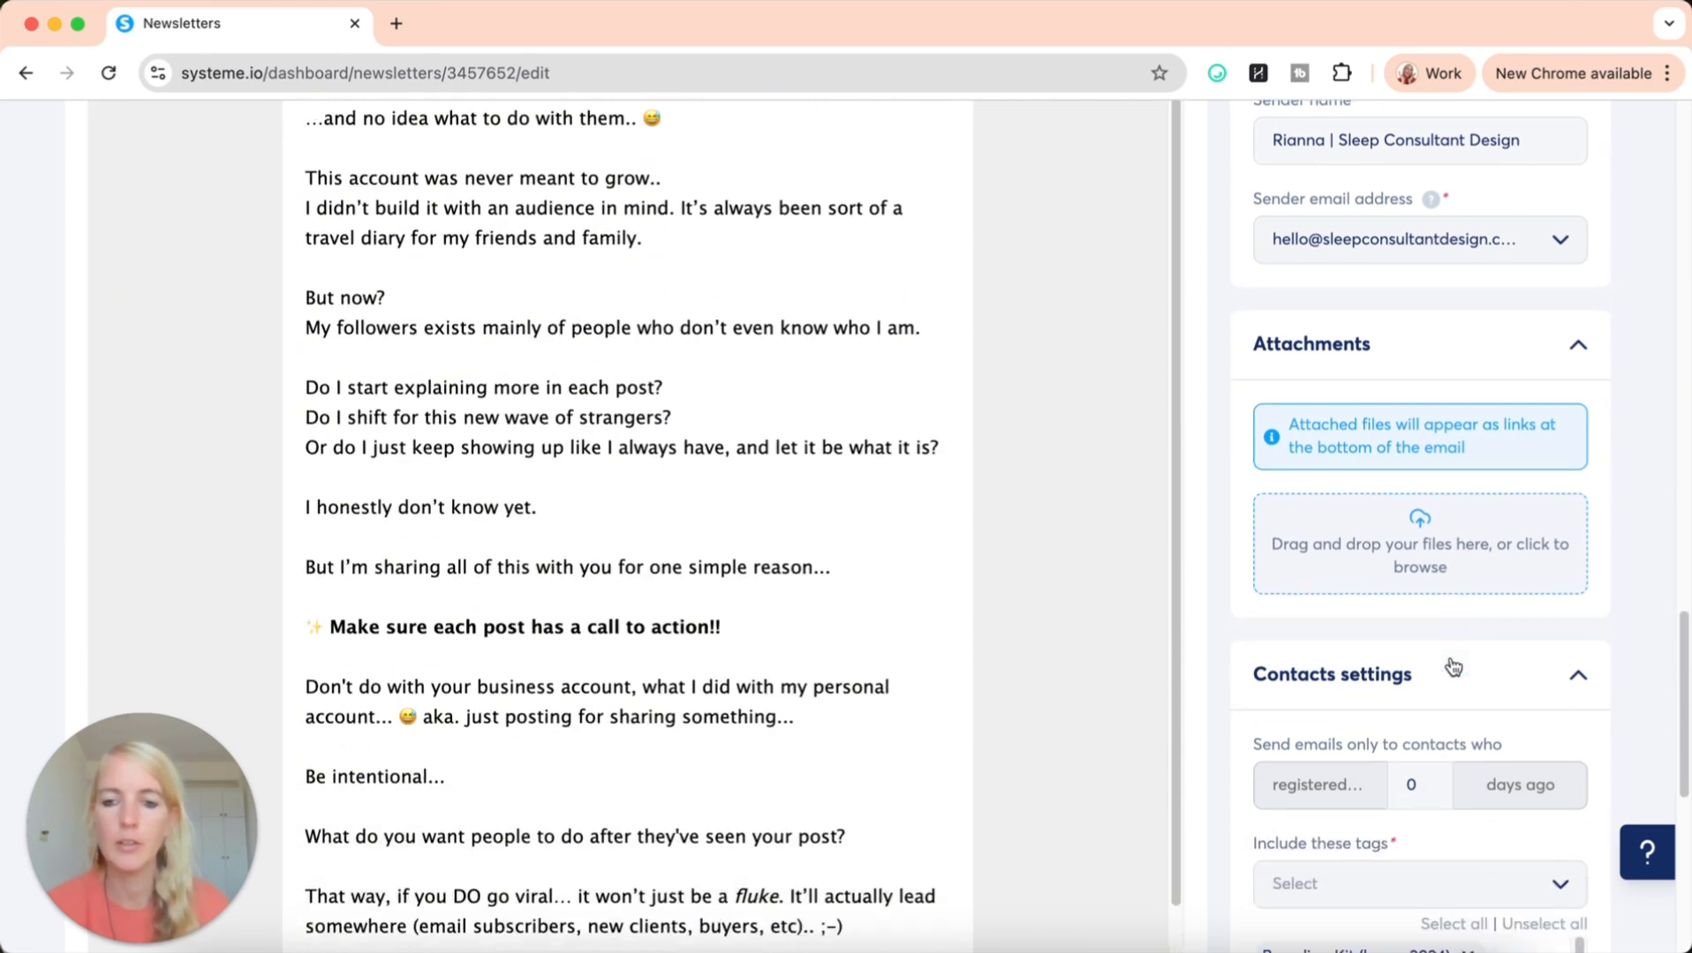
{"action": "scroll", "coordinate": [1450, 661], "scroll_direction": "down", "scroll_amount": 3}
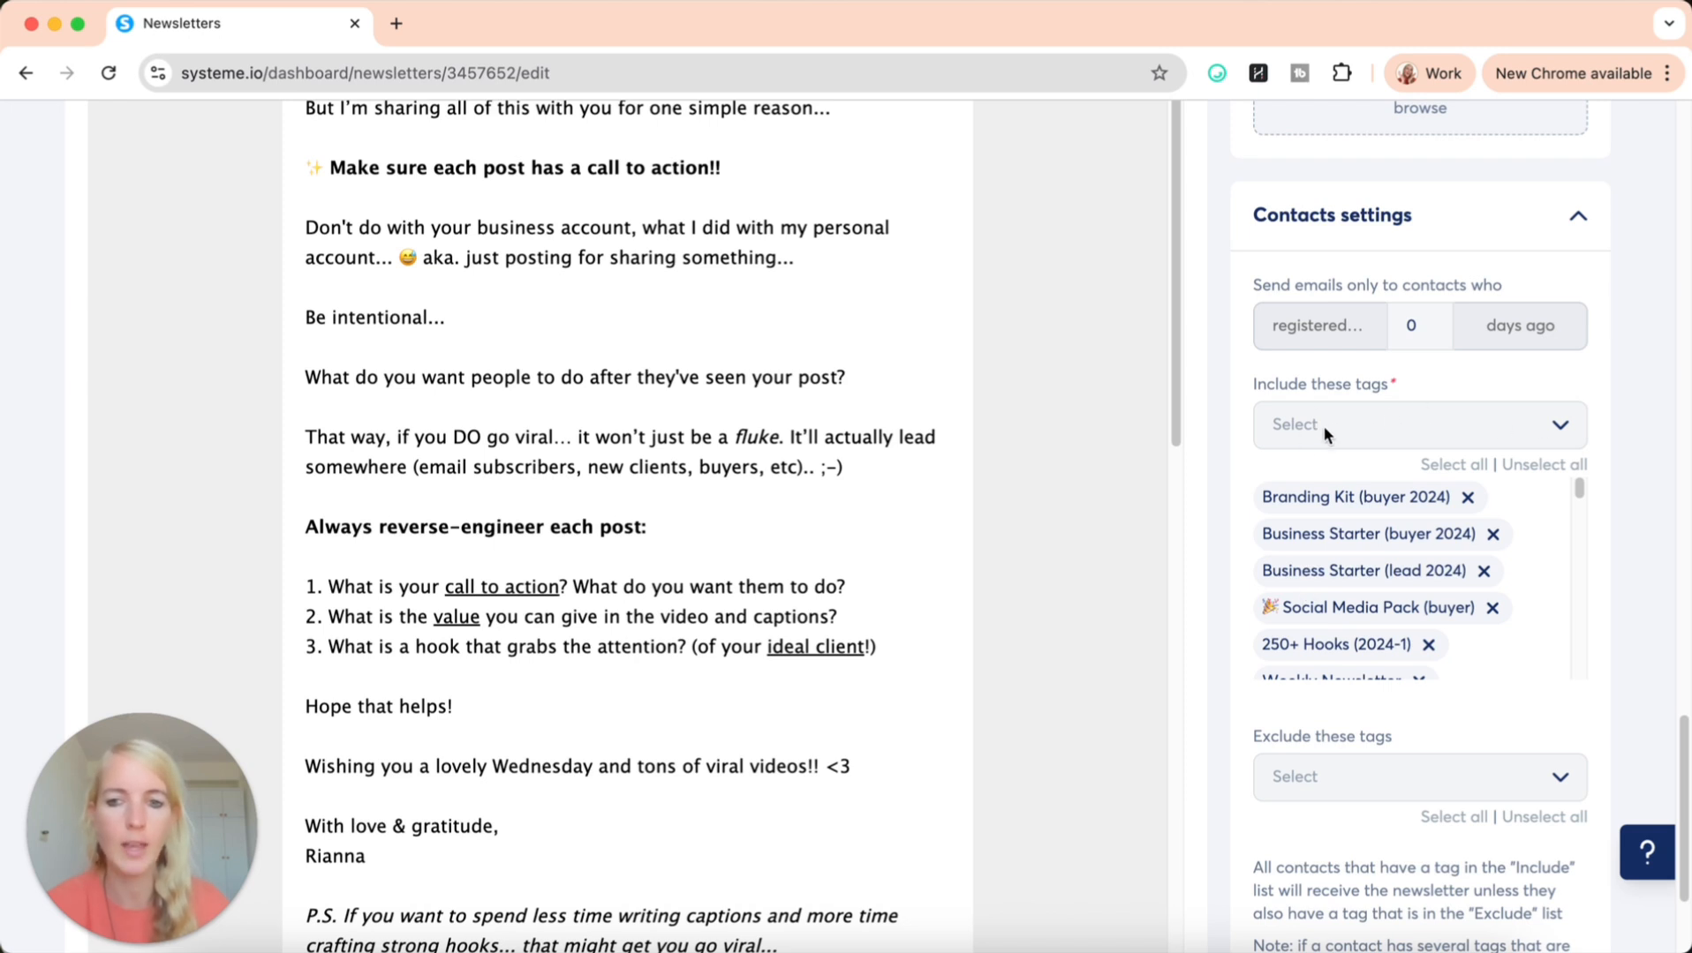
{"action": "scroll", "coordinate": [1223, 703], "scroll_direction": "down", "scroll_amount": 2}
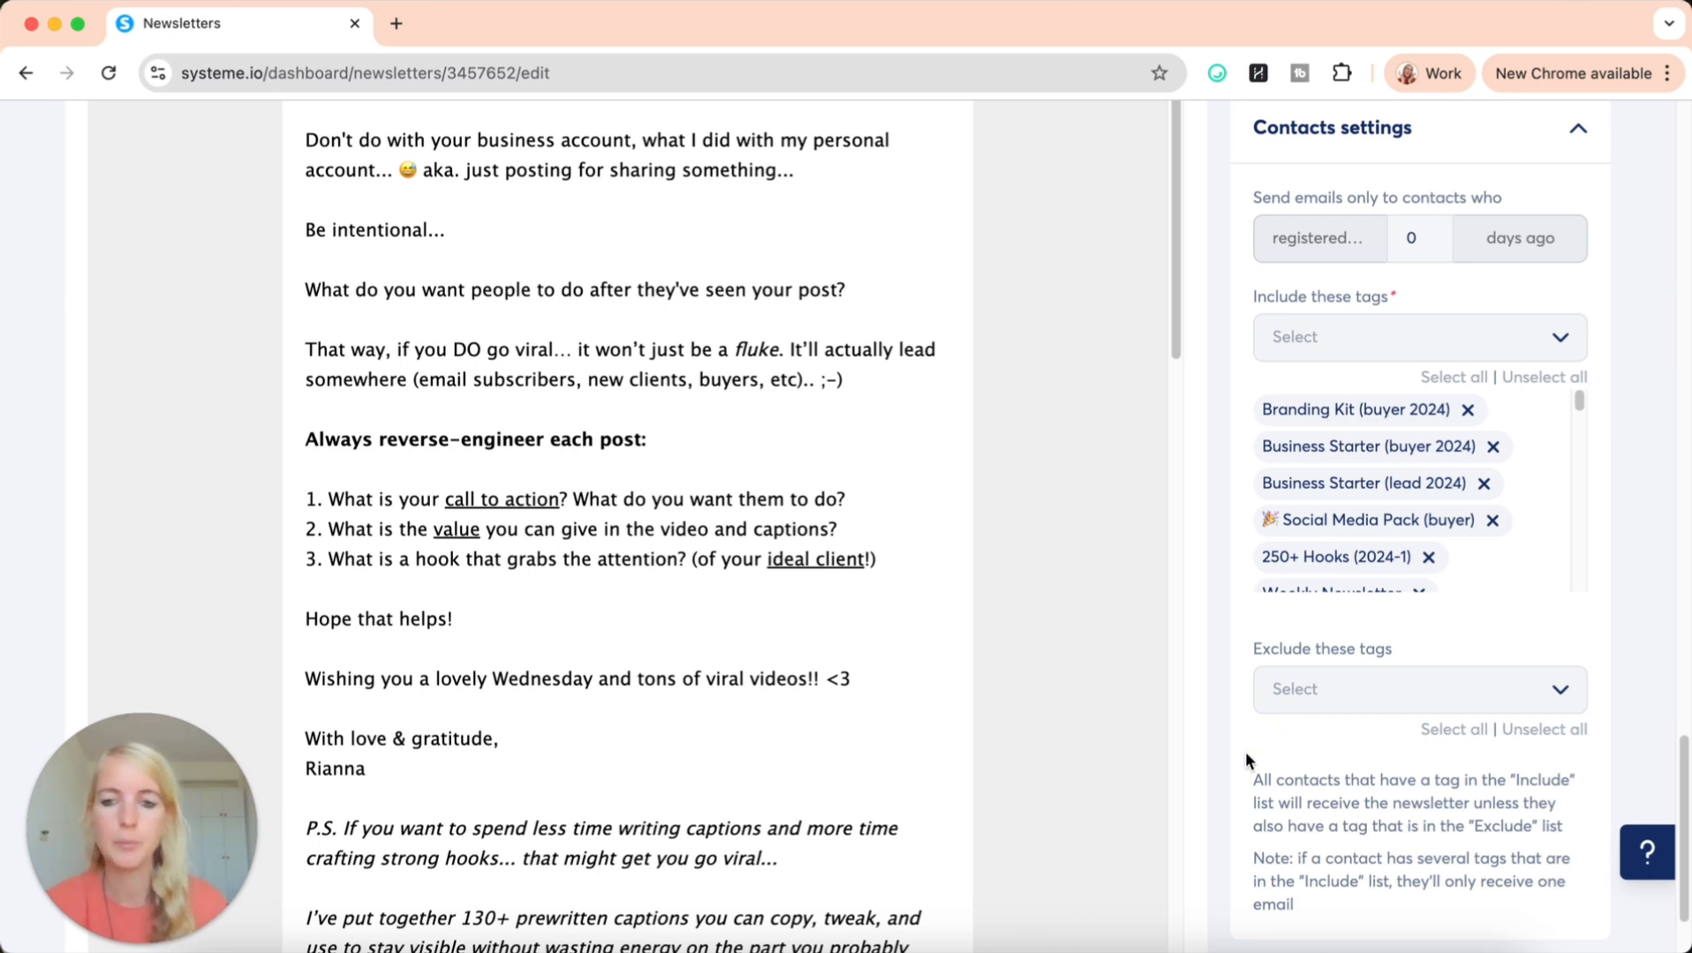
{"action": "scroll", "coordinate": [1244, 753], "scroll_direction": "down", "scroll_amount": 3}
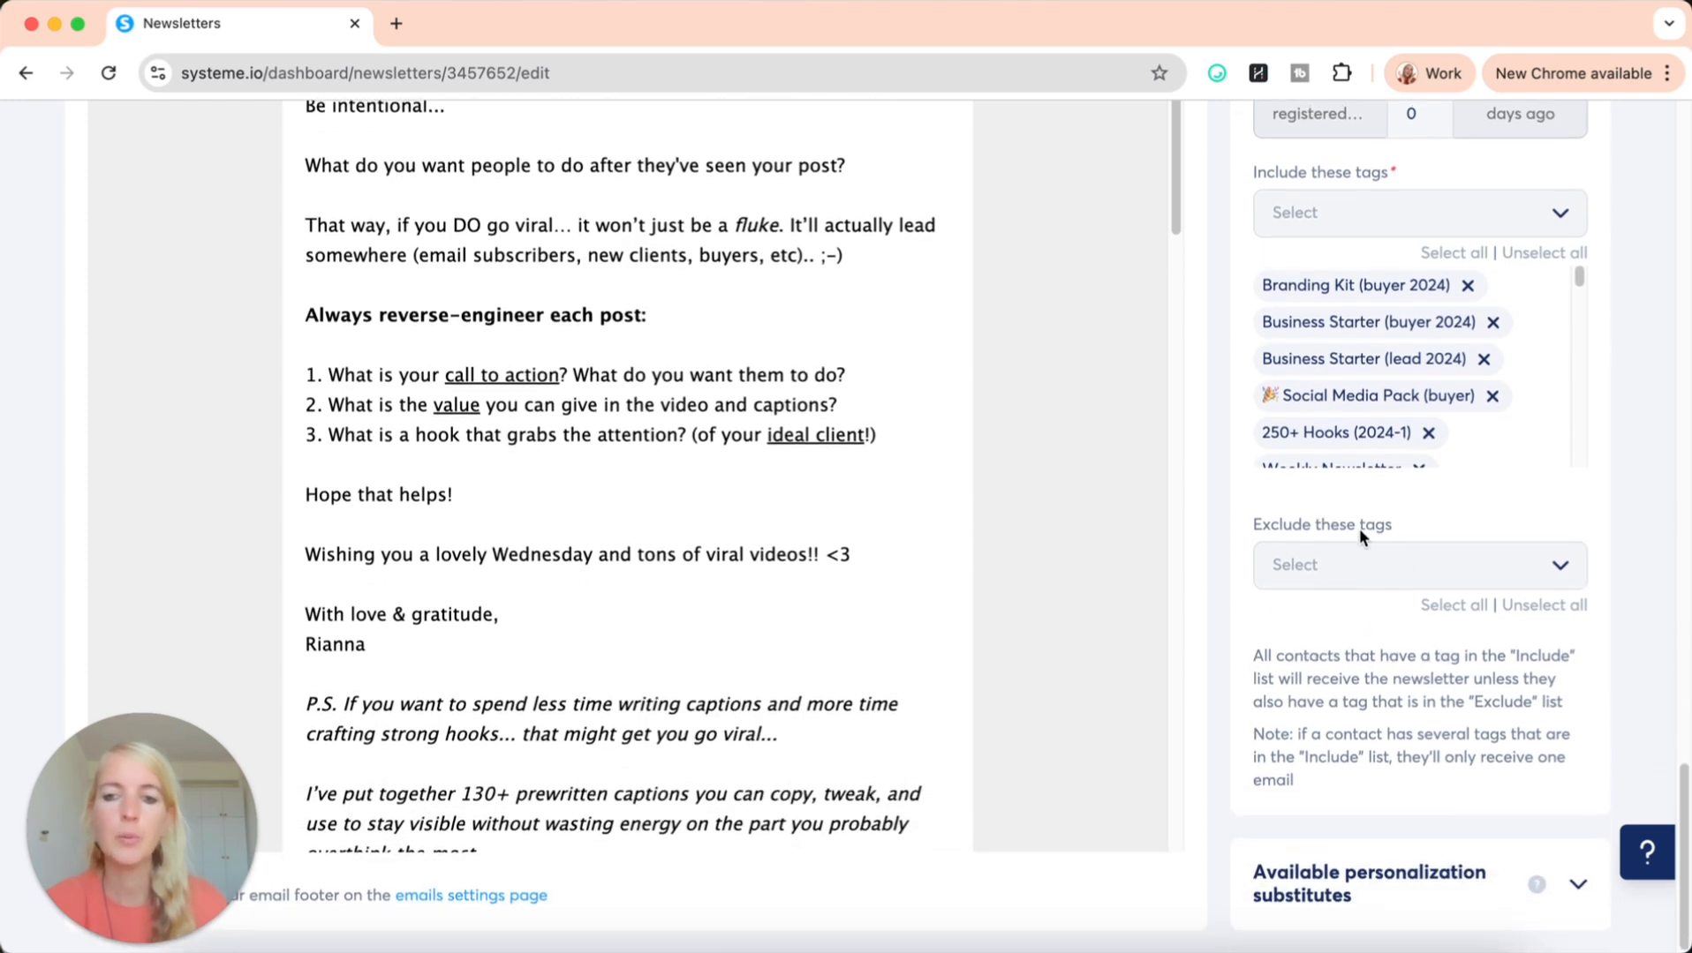
{"action": "scroll", "coordinate": [1215, 613], "scroll_direction": "up", "scroll_amount": 15}
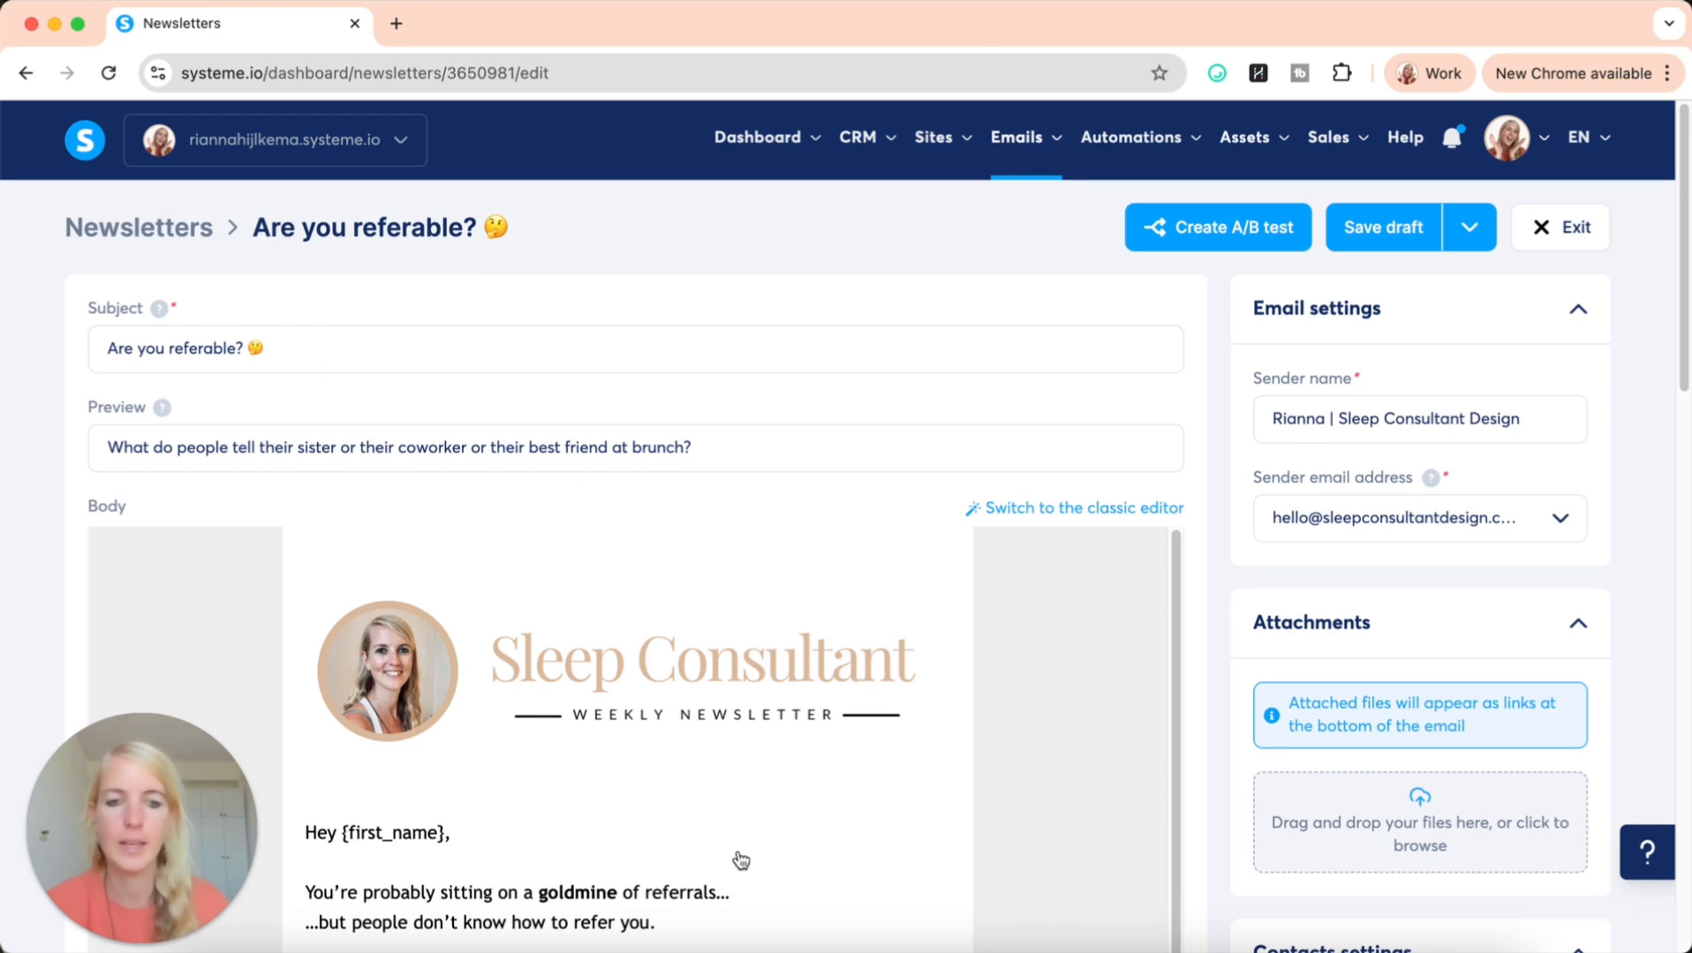
Review the draft newsletter "Are you referable?" and its scheduling dialog, then close the dialog without scheduling
{"action": "scroll", "coordinate": [1483, 694], "scroll_direction": "down", "scroll_amount": 4}
{"action": "scroll", "coordinate": [1656, 245], "scroll_direction": "up", "scroll_amount": 4}
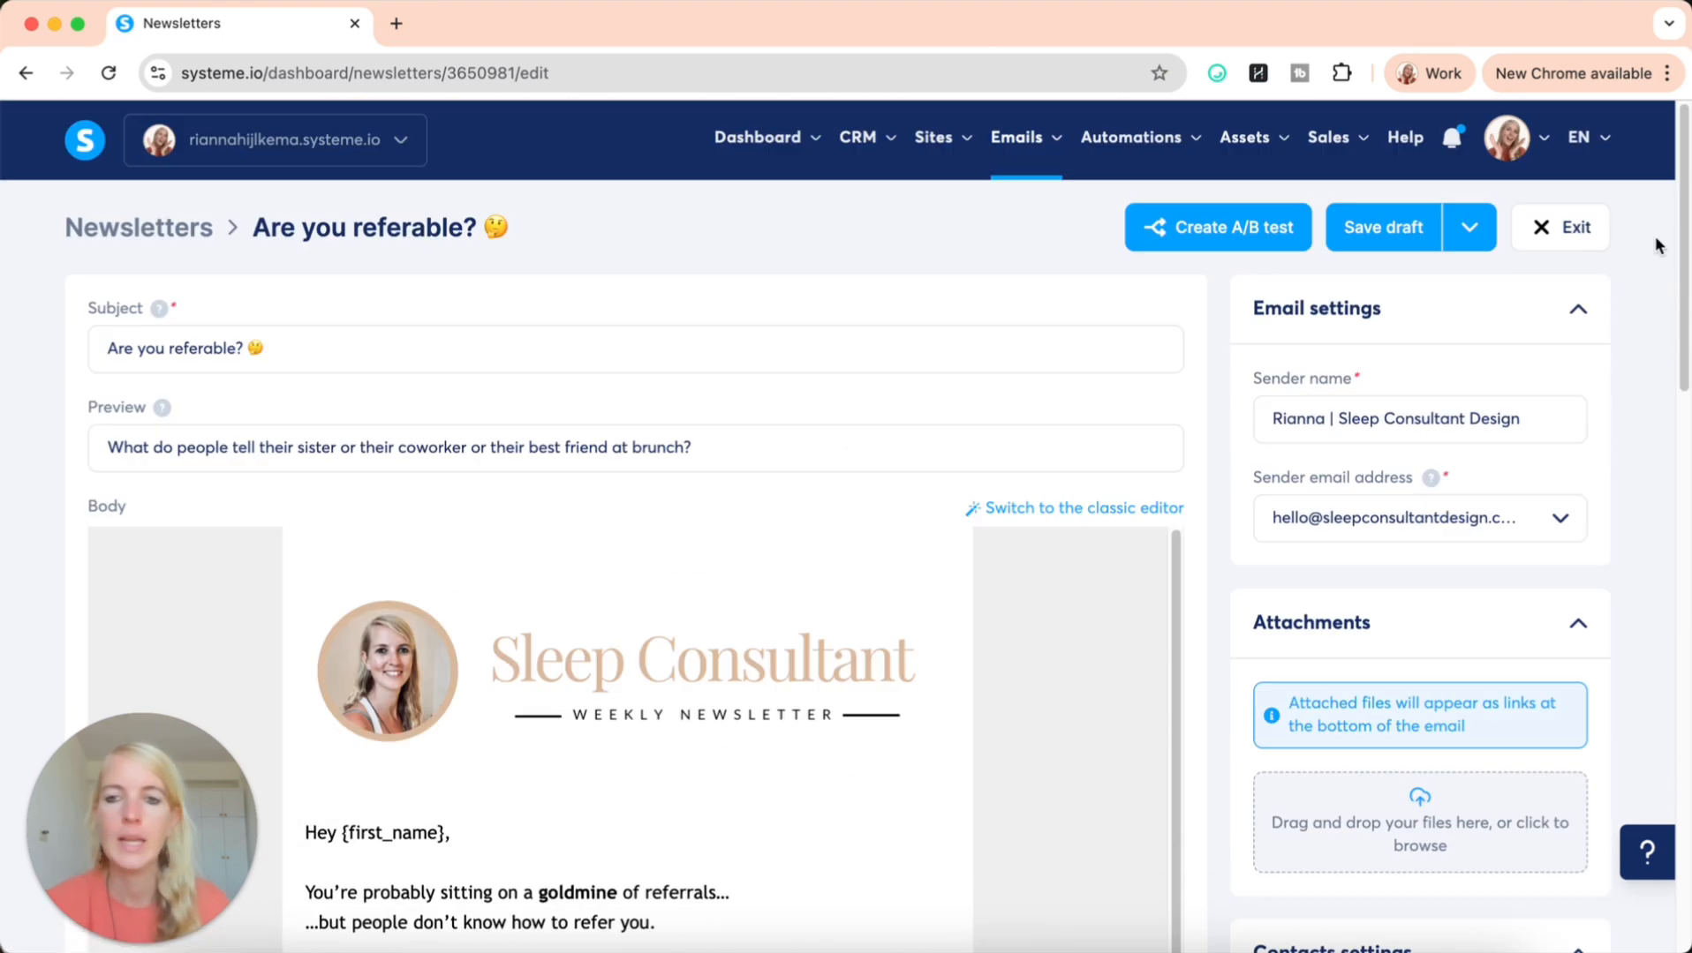
{"action": "left_click", "coordinate": [1472, 235]}
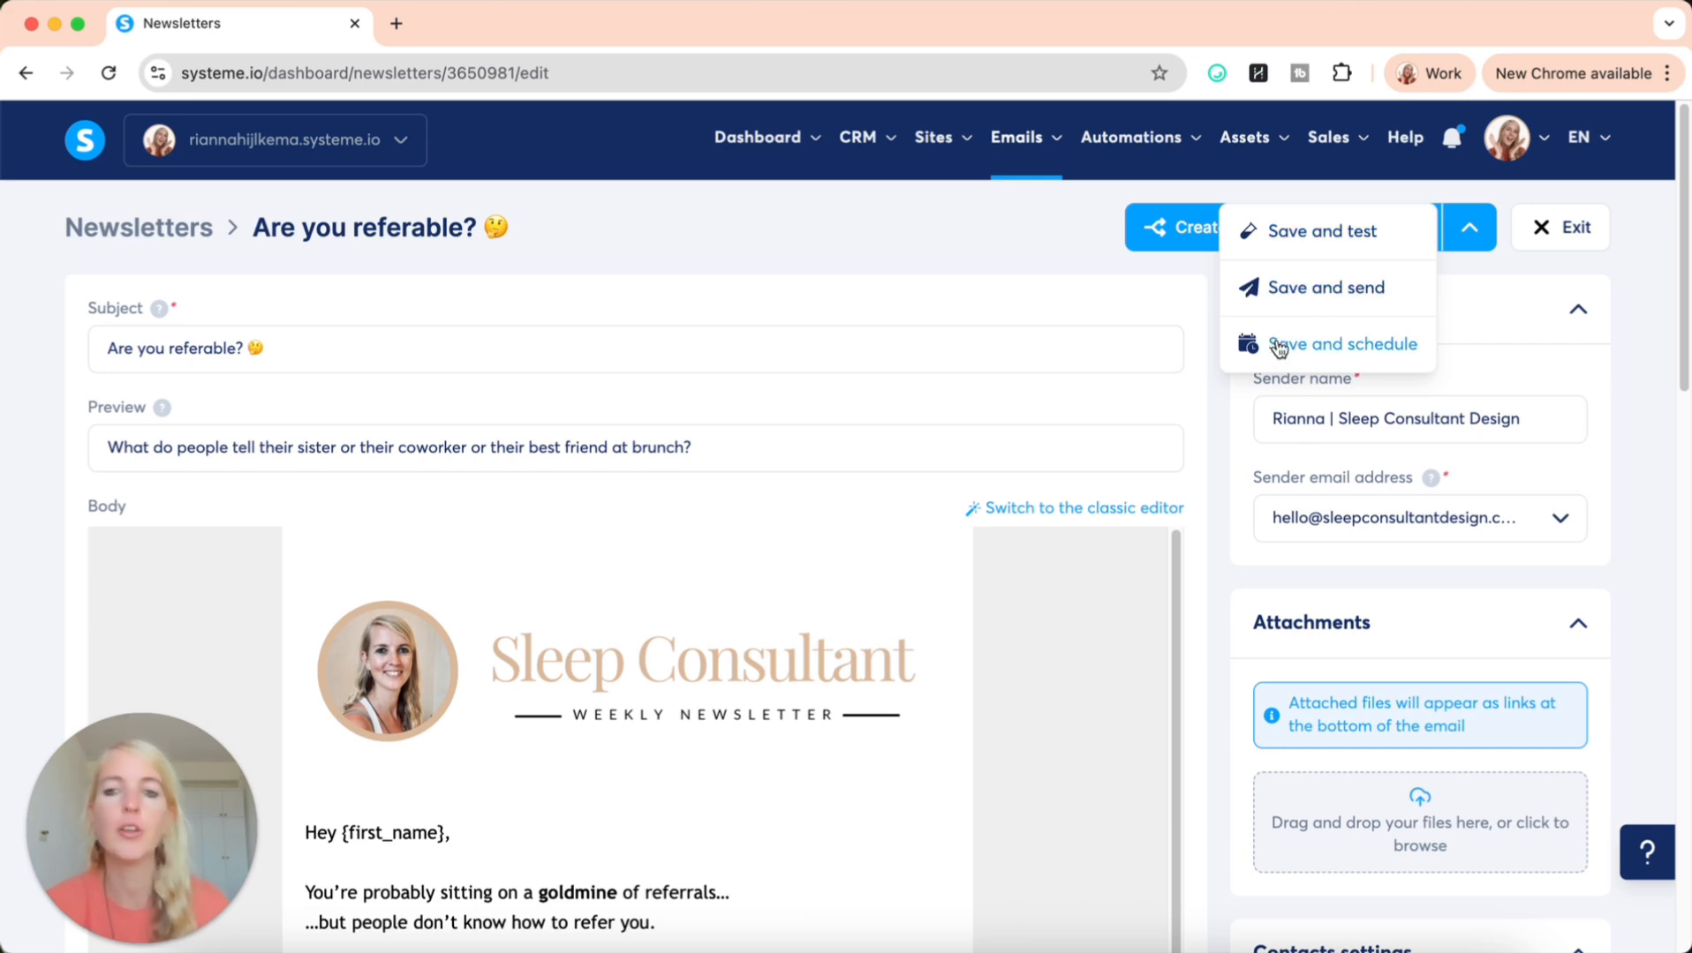
{"action": "left_click", "coordinate": [1381, 348]}
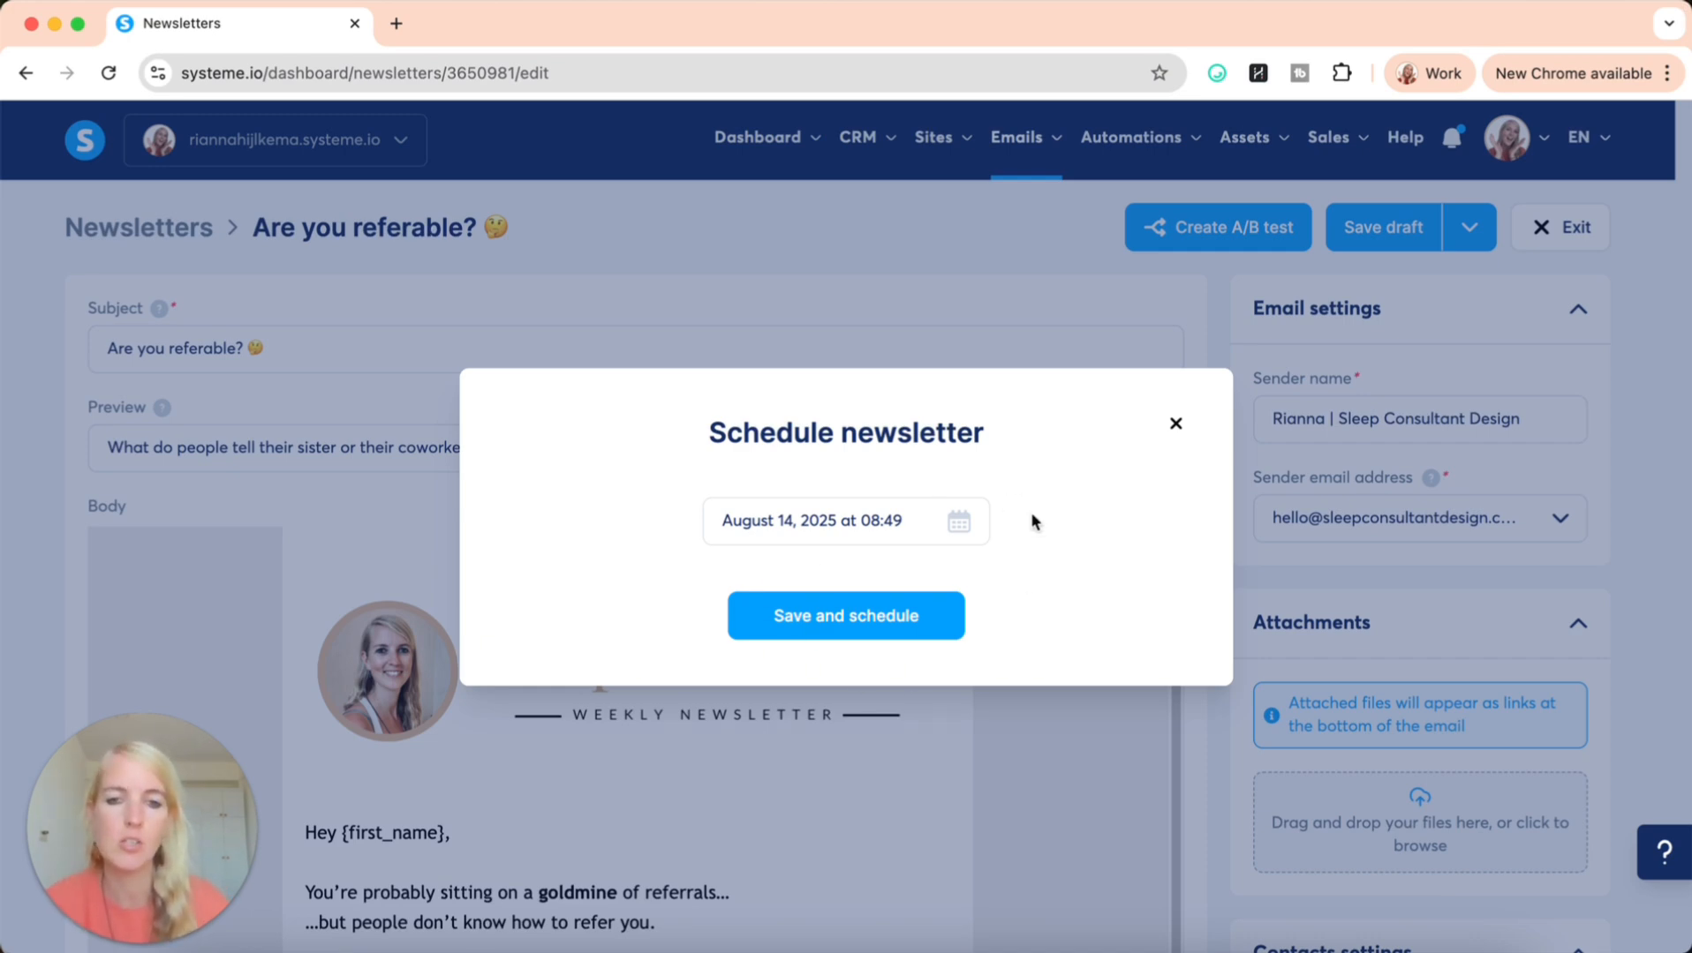
{"action": "left_click", "coordinate": [1177, 426]}
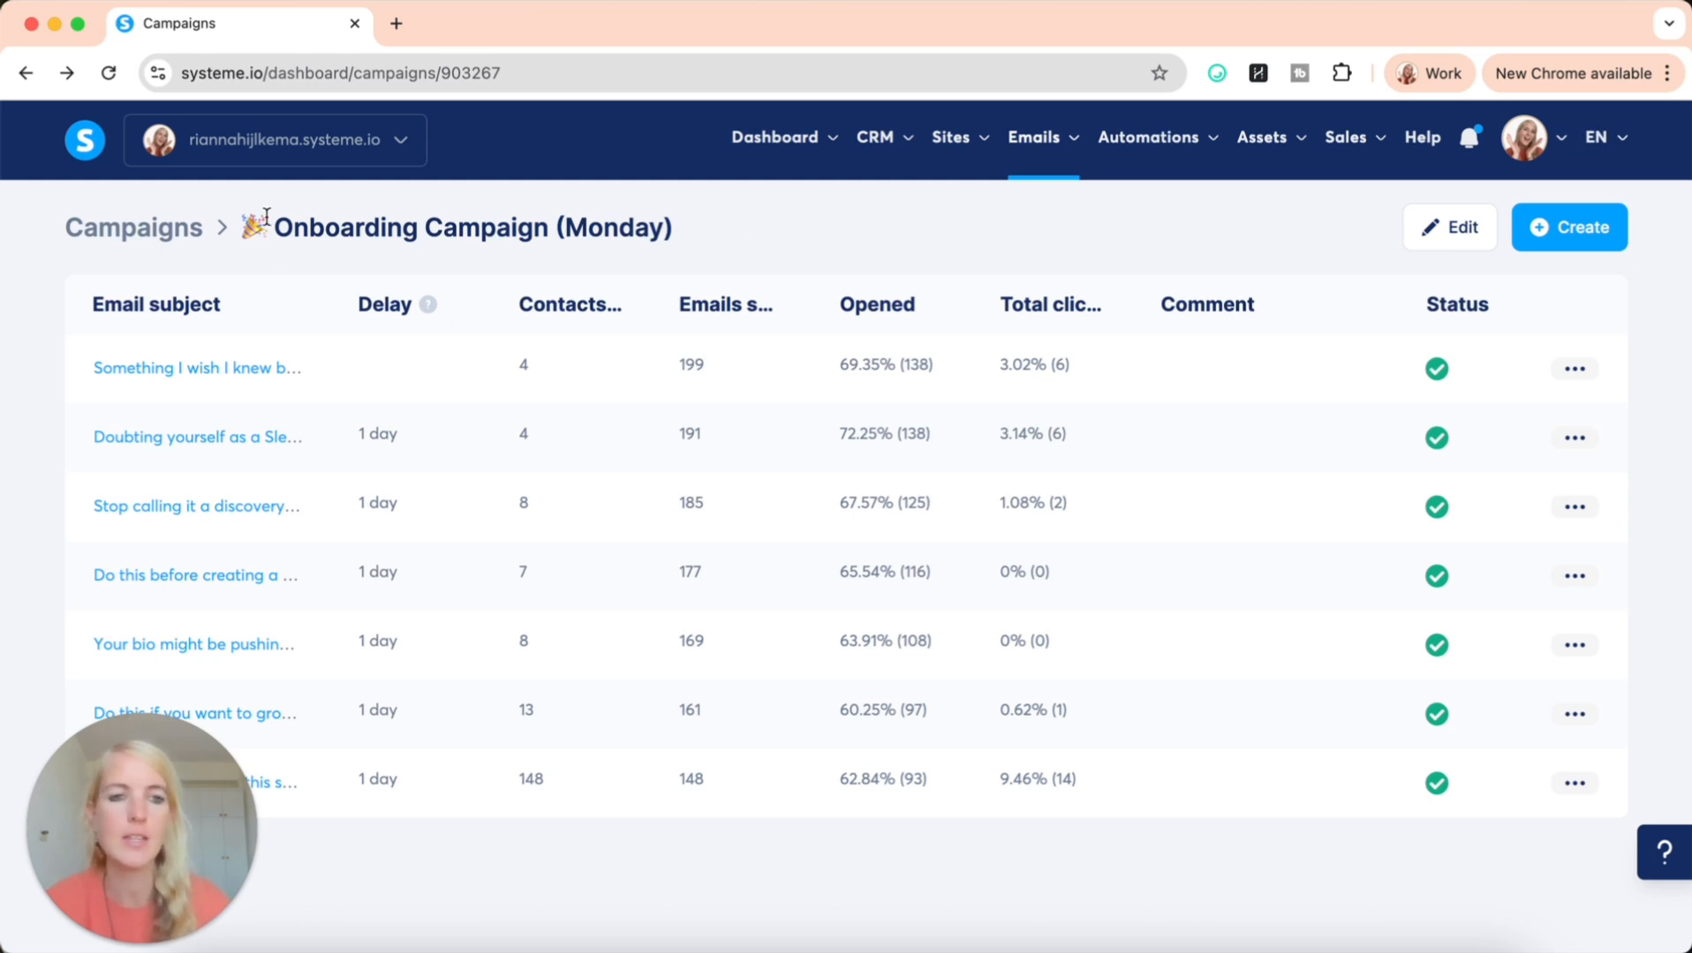
Open the first email of the Onboarding Campaign (Monday), examine its activation delay and weekday settings, and exit it
{"action": "left_click_drag", "start_coordinate": [711, 224], "coordinate": [228, 230]}
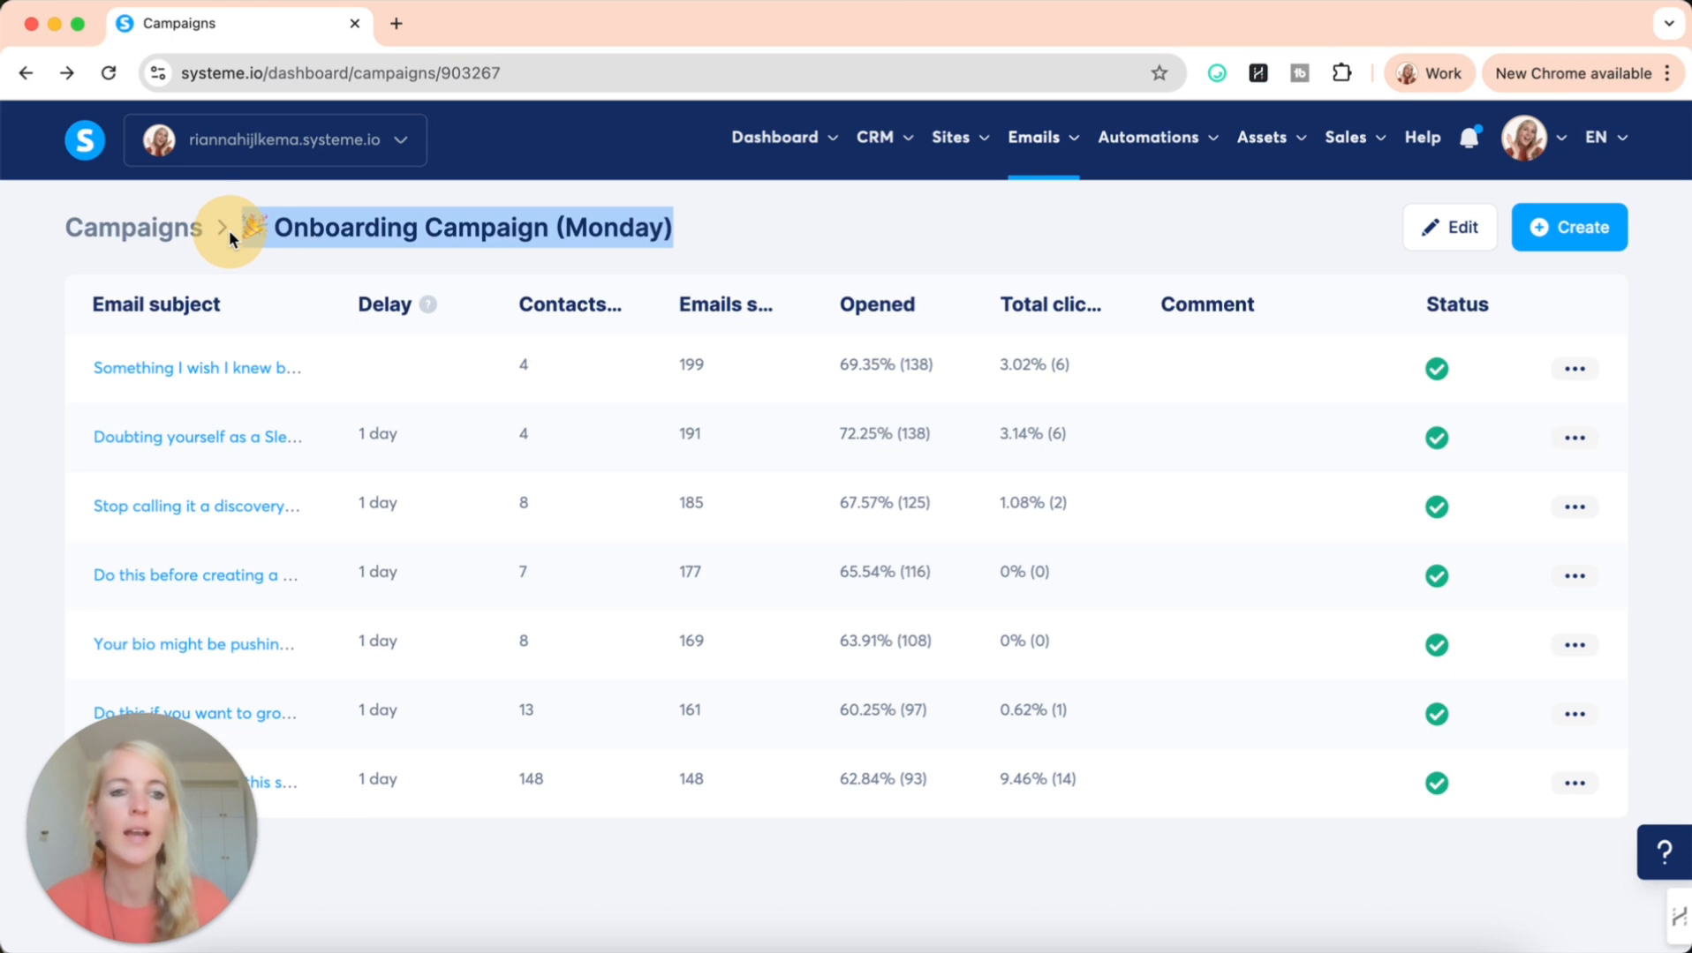
{"action": "left_click", "coordinate": [748, 226]}
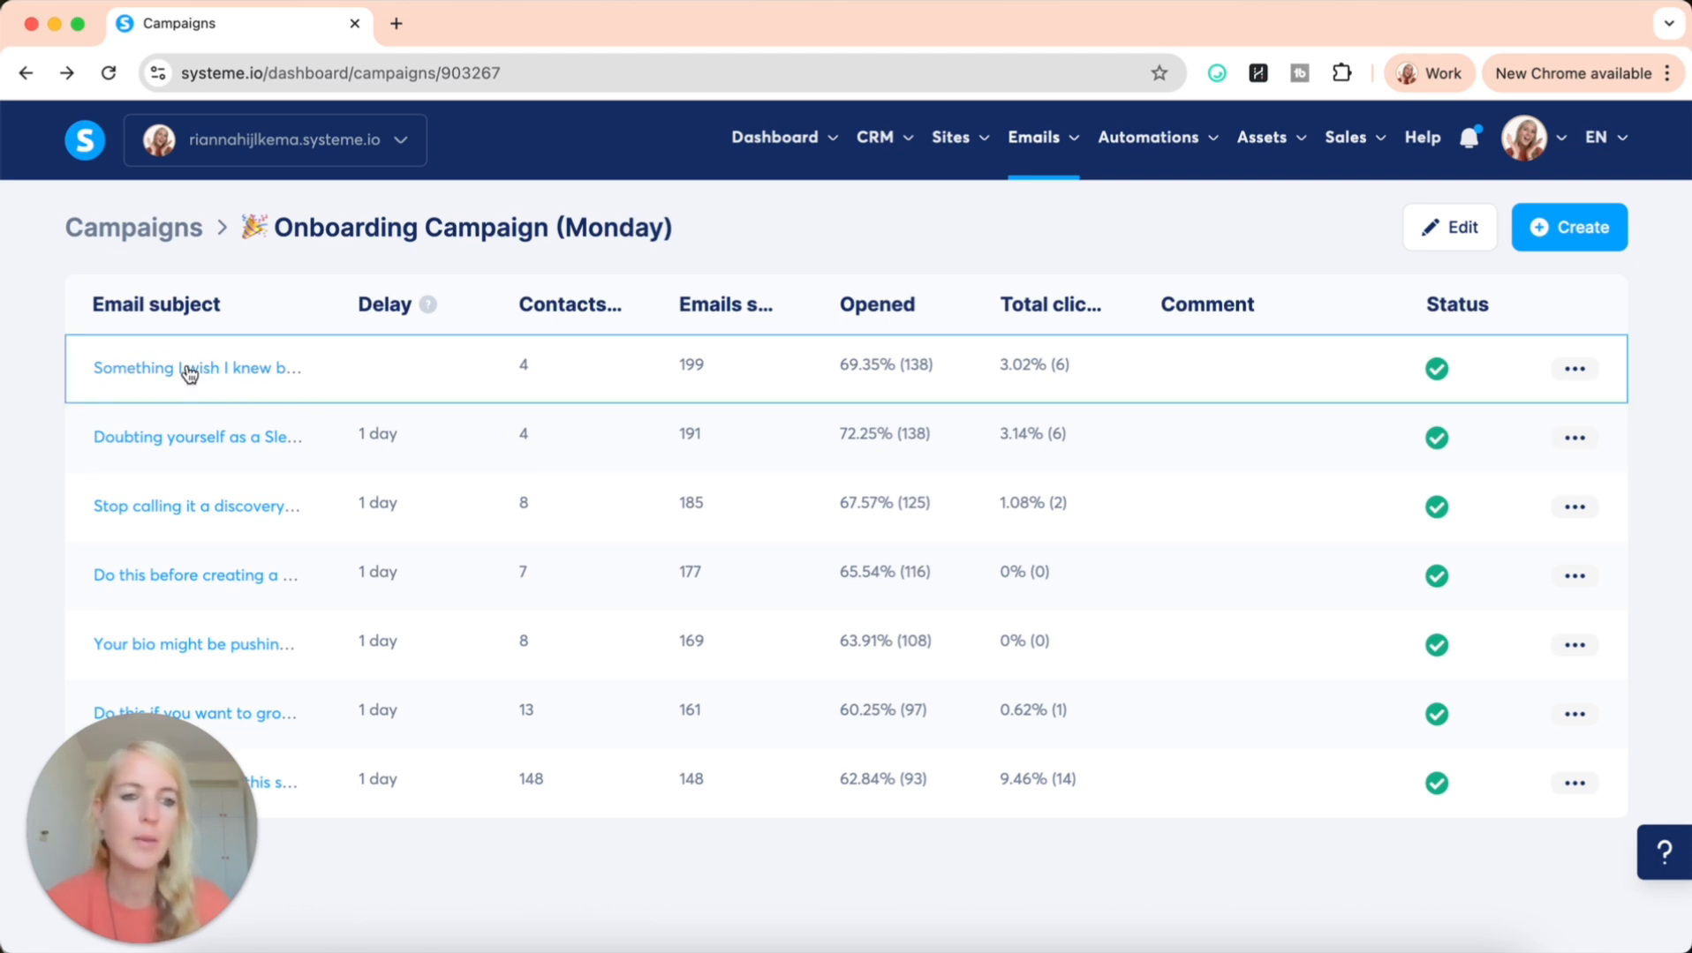
{"action": "left_click", "coordinate": [217, 380]}
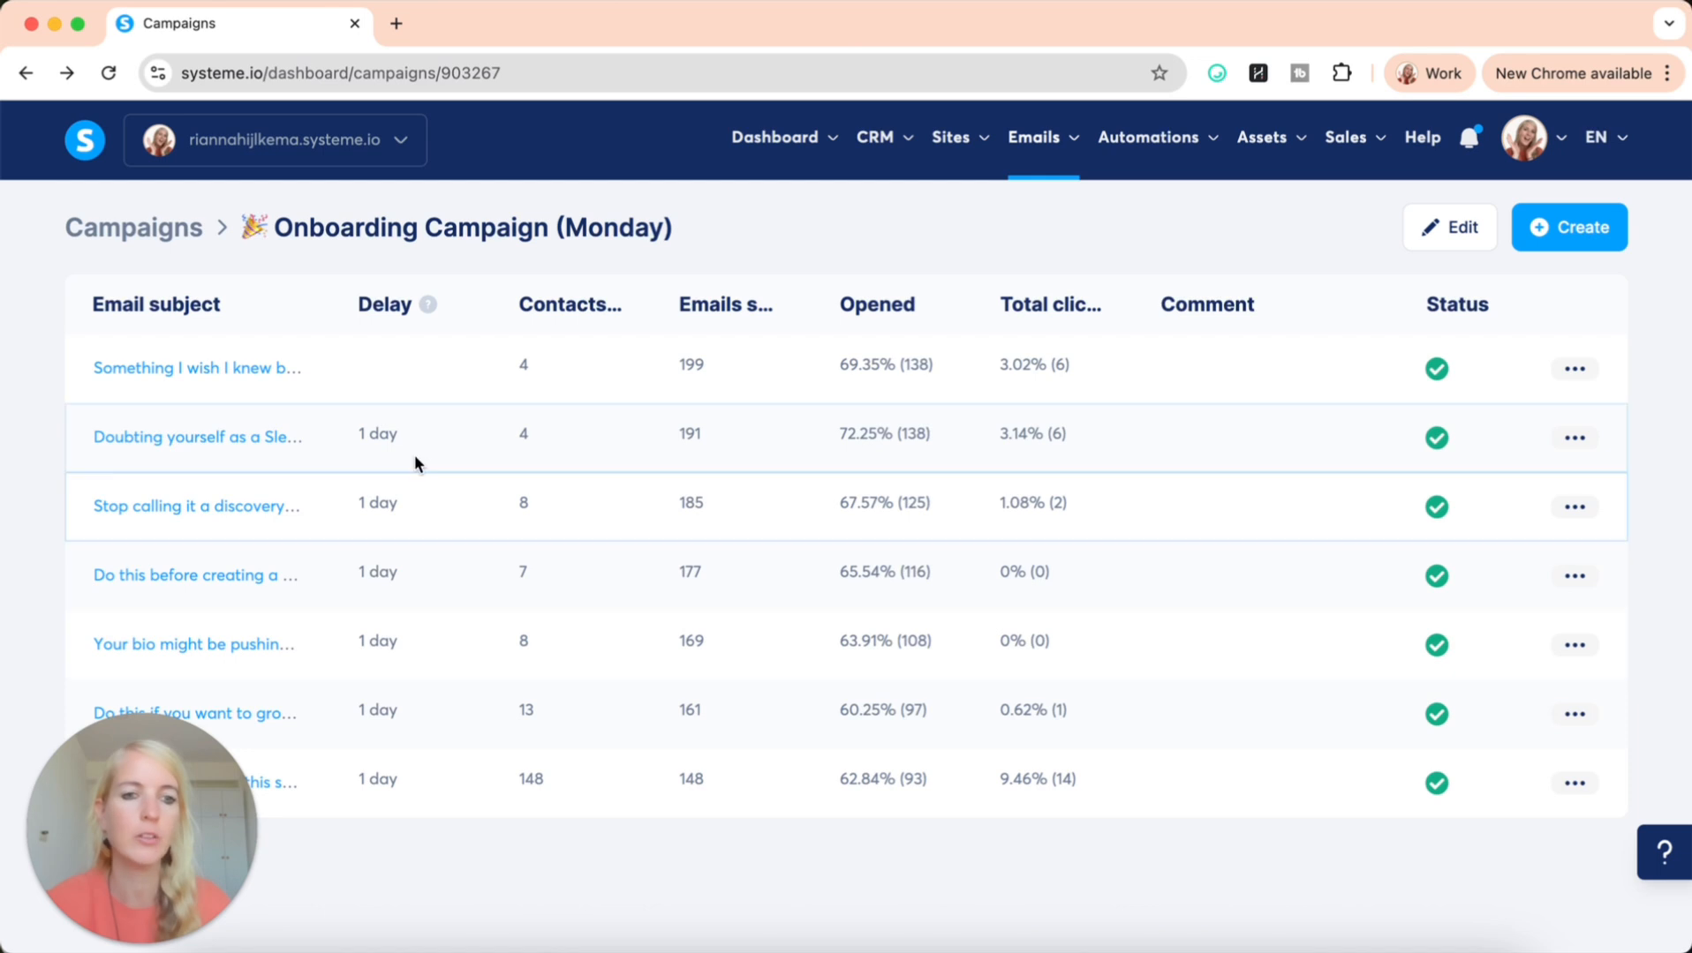
{"action": "left_click", "coordinate": [196, 375]}
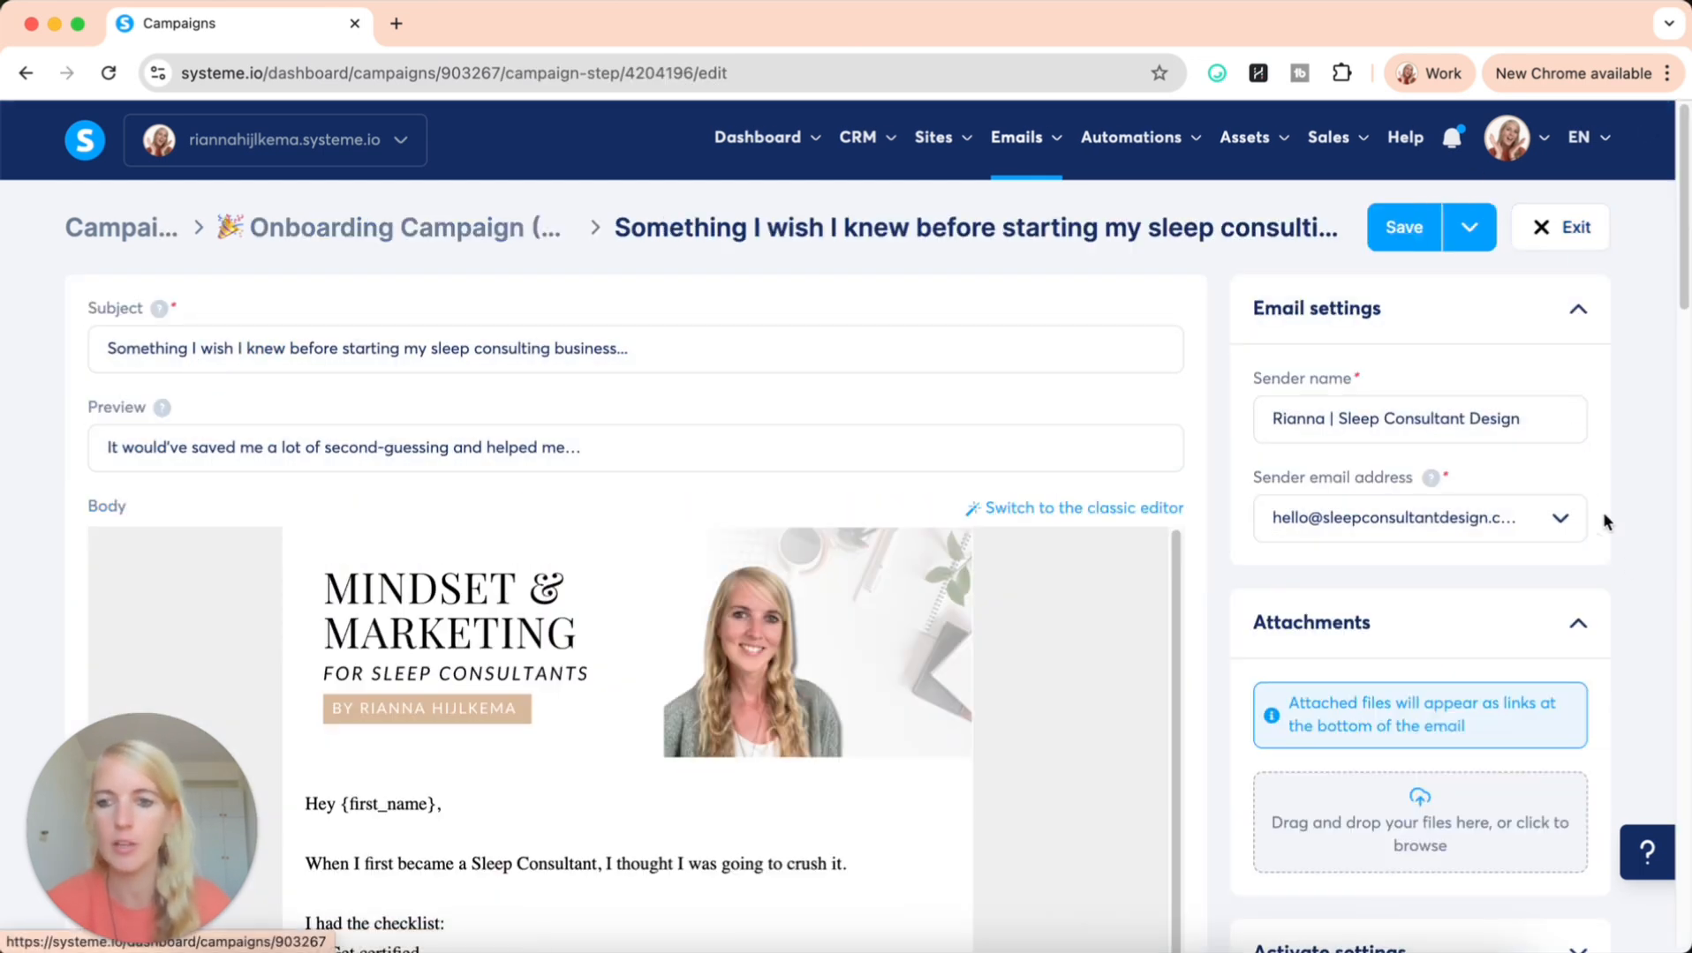
{"action": "scroll", "coordinate": [1633, 588], "scroll_direction": "down", "scroll_amount": 5}
{"action": "scroll", "coordinate": [1633, 588], "scroll_direction": "down", "scroll_amount": 20}
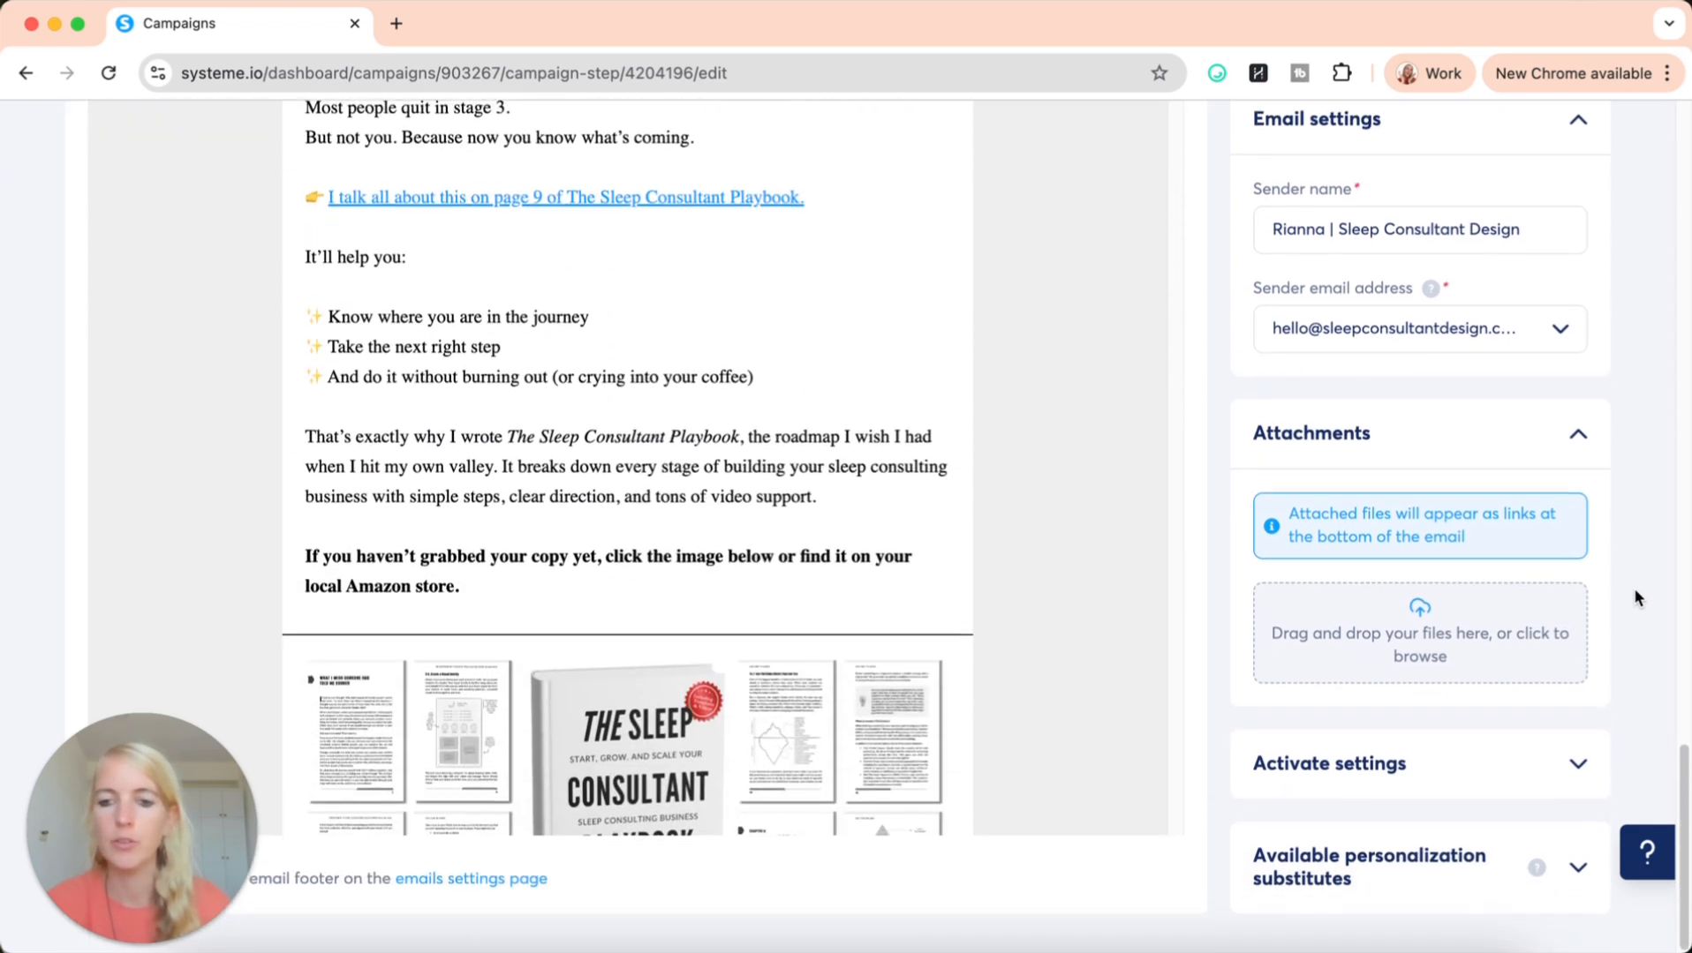
{"action": "left_click", "coordinate": [1404, 803]}
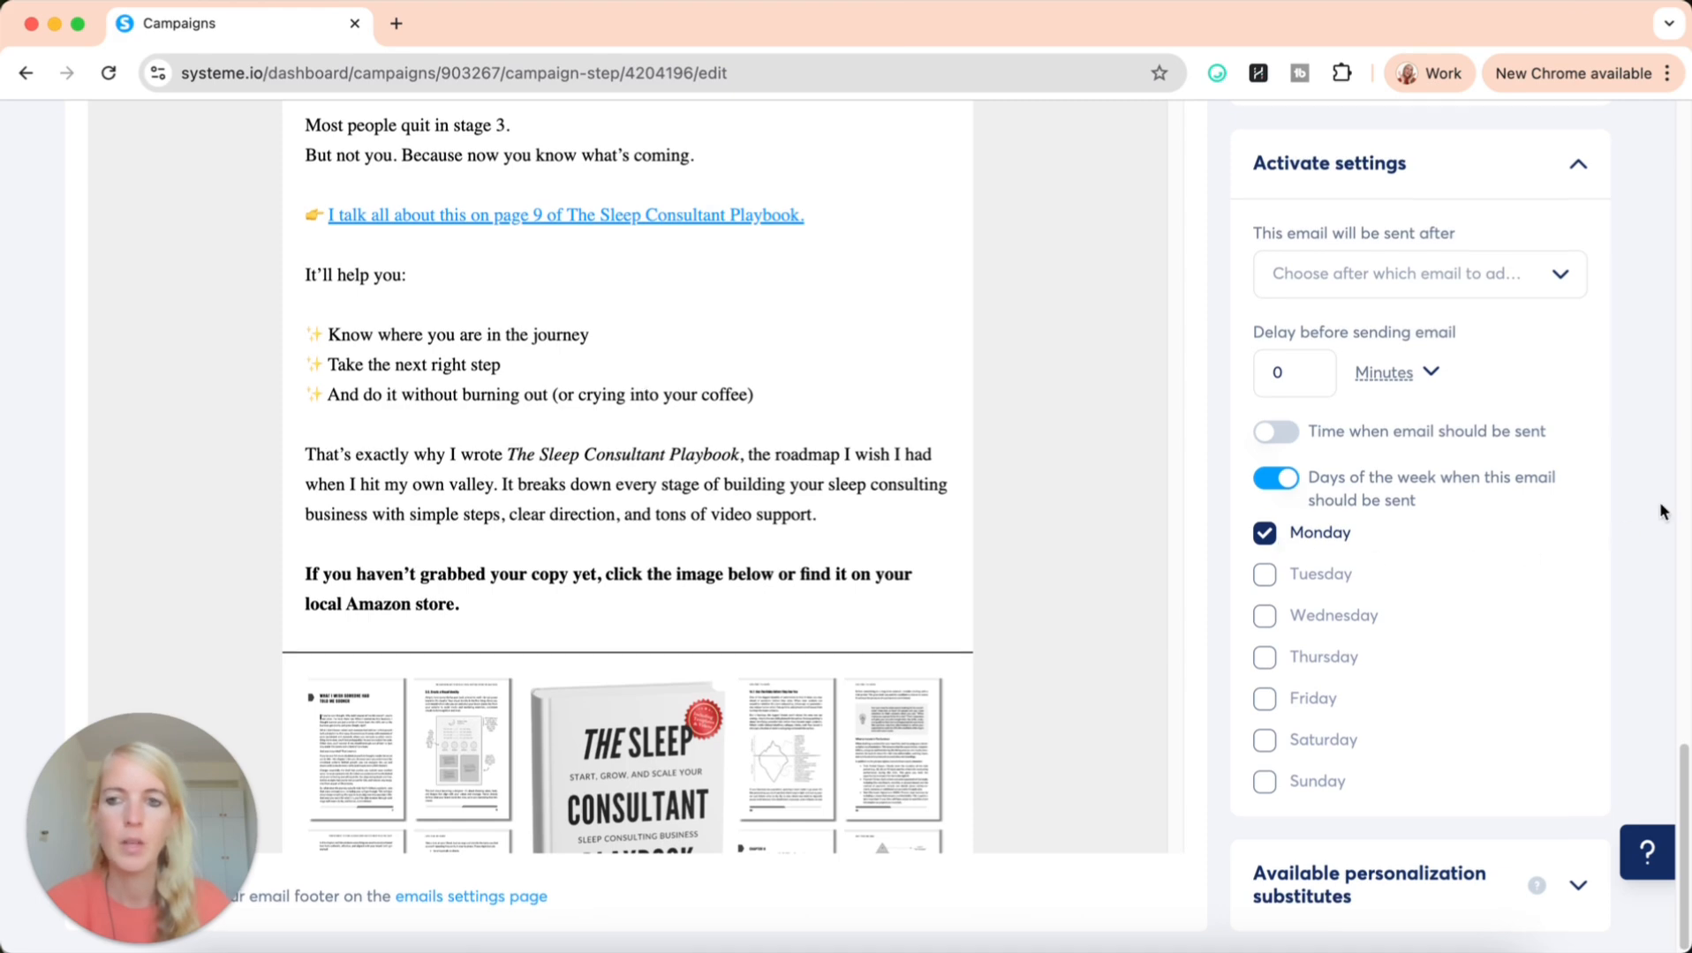
{"action": "scroll", "coordinate": [1659, 501], "scroll_direction": "up", "scroll_amount": 10}
{"action": "left_click", "coordinate": [1556, 228]}
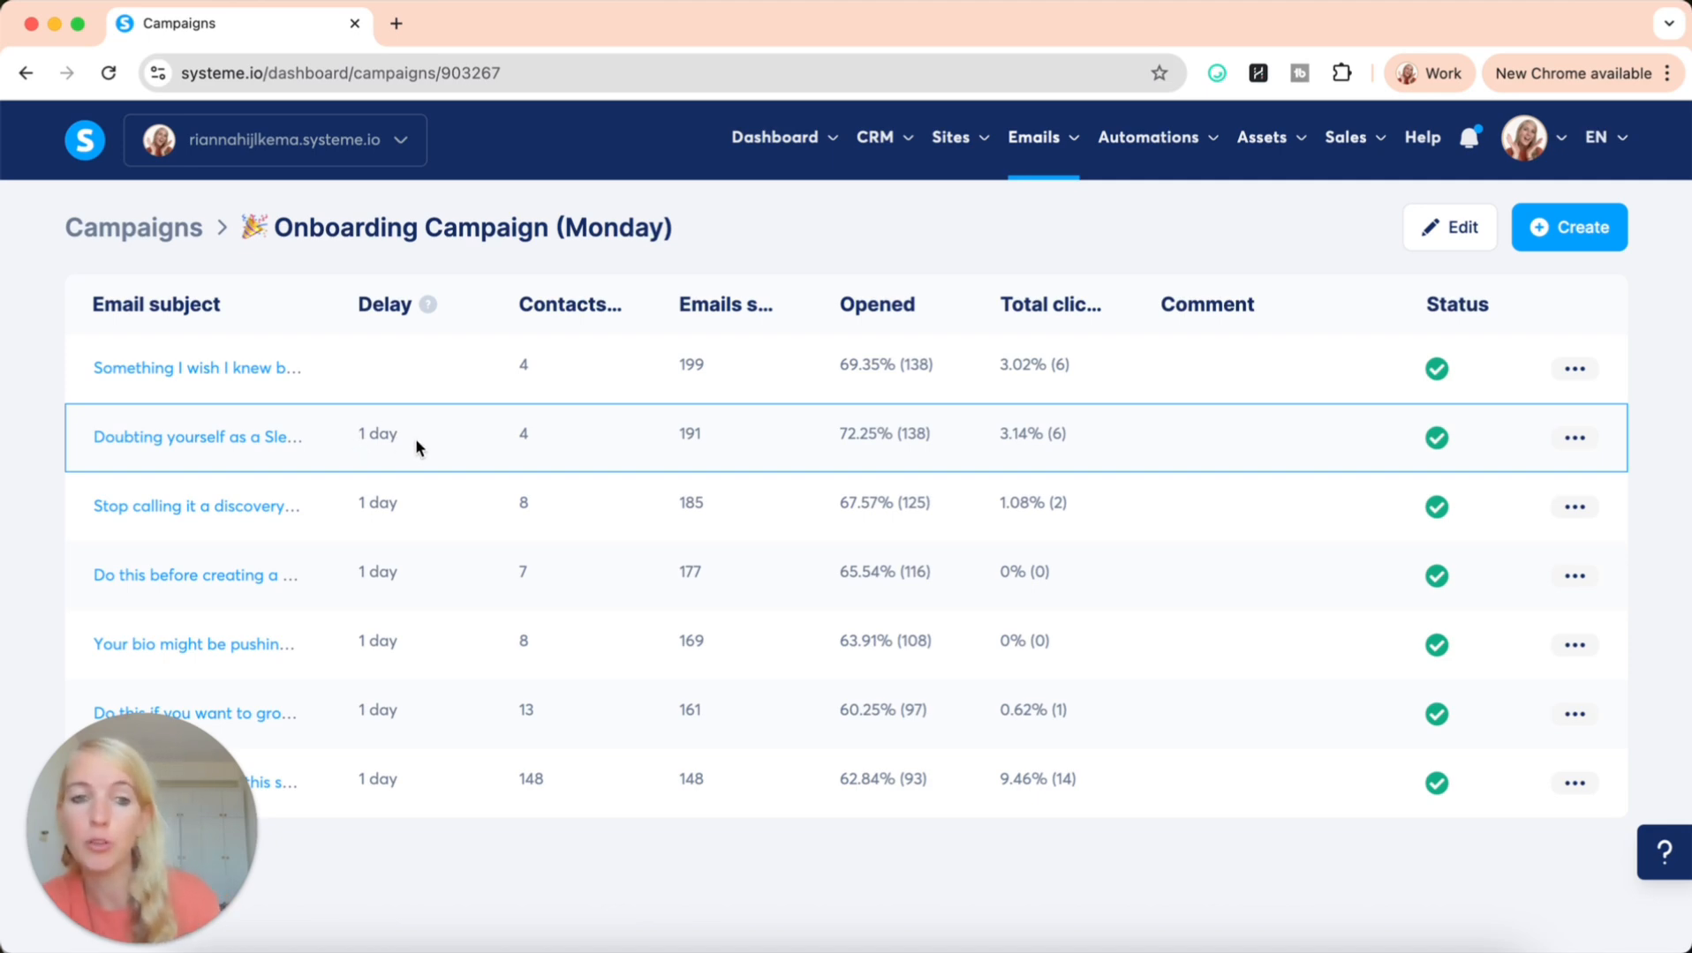
Open the Onboarding Campaign (Monday) email "Doubting yourself as a Sleep Consultant?", examine its preceding email, delay and weekday settings, and exit it
{"action": "left_click", "coordinate": [227, 446]}
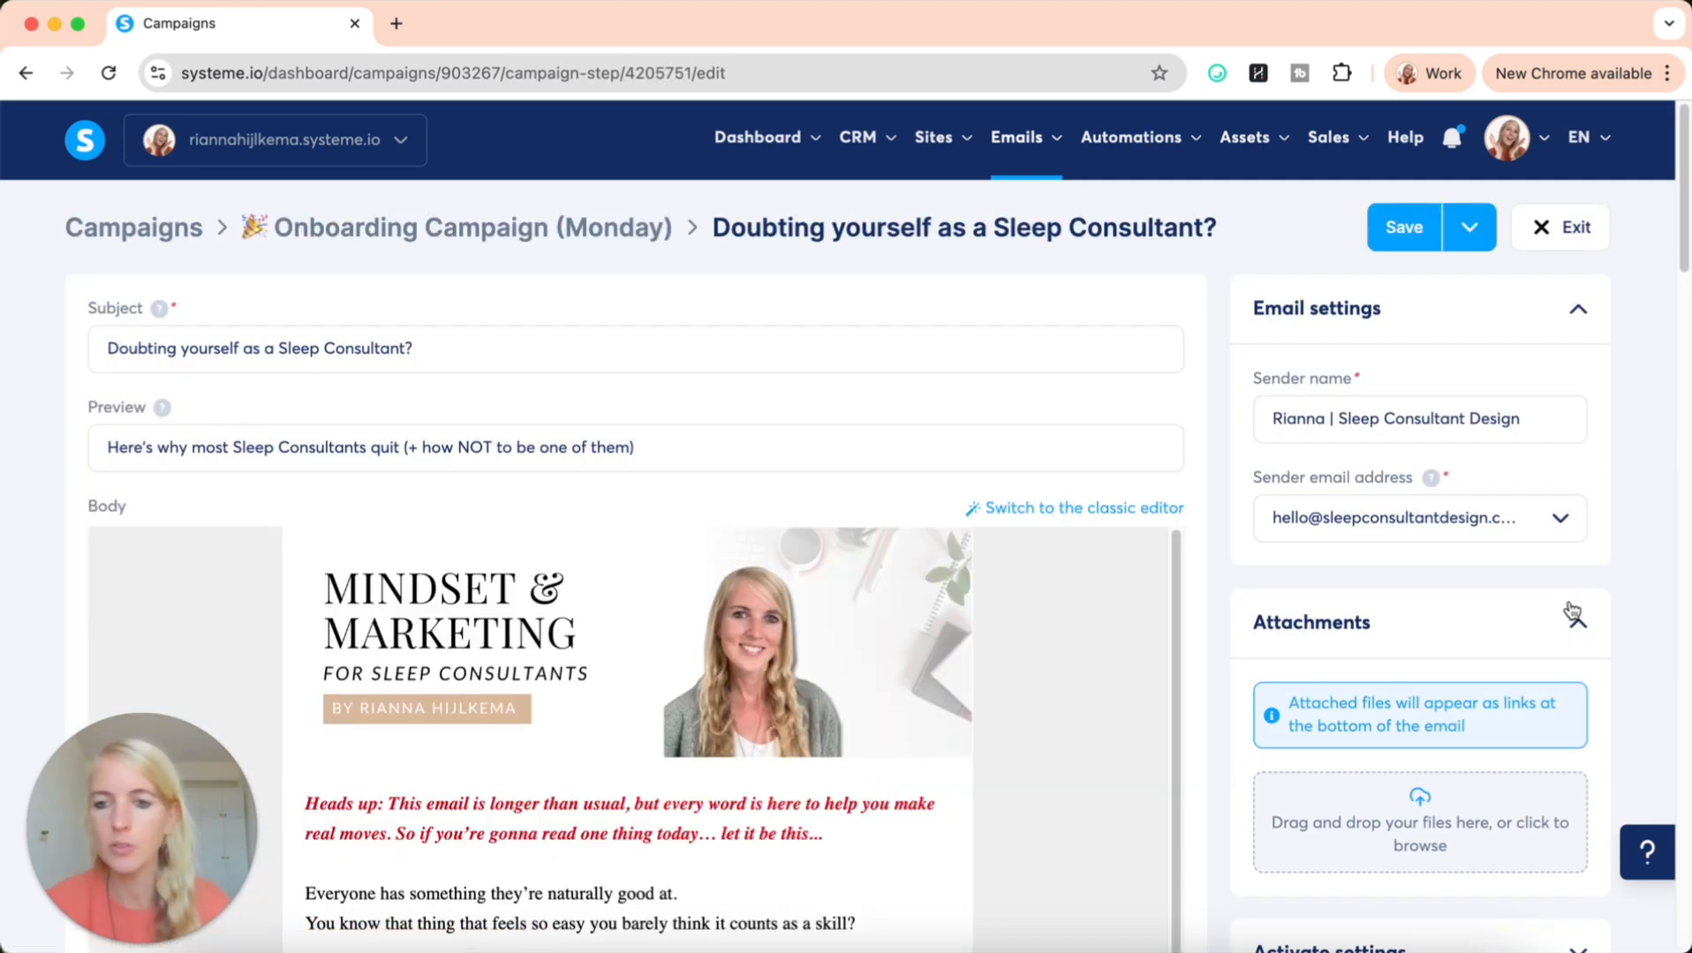
{"action": "scroll", "coordinate": [1570, 615], "scroll_direction": "down", "scroll_amount": 5}
{"action": "left_click", "coordinate": [1350, 799]}
{"action": "scroll", "coordinate": [1352, 803], "scroll_direction": "down", "scroll_amount": 20}
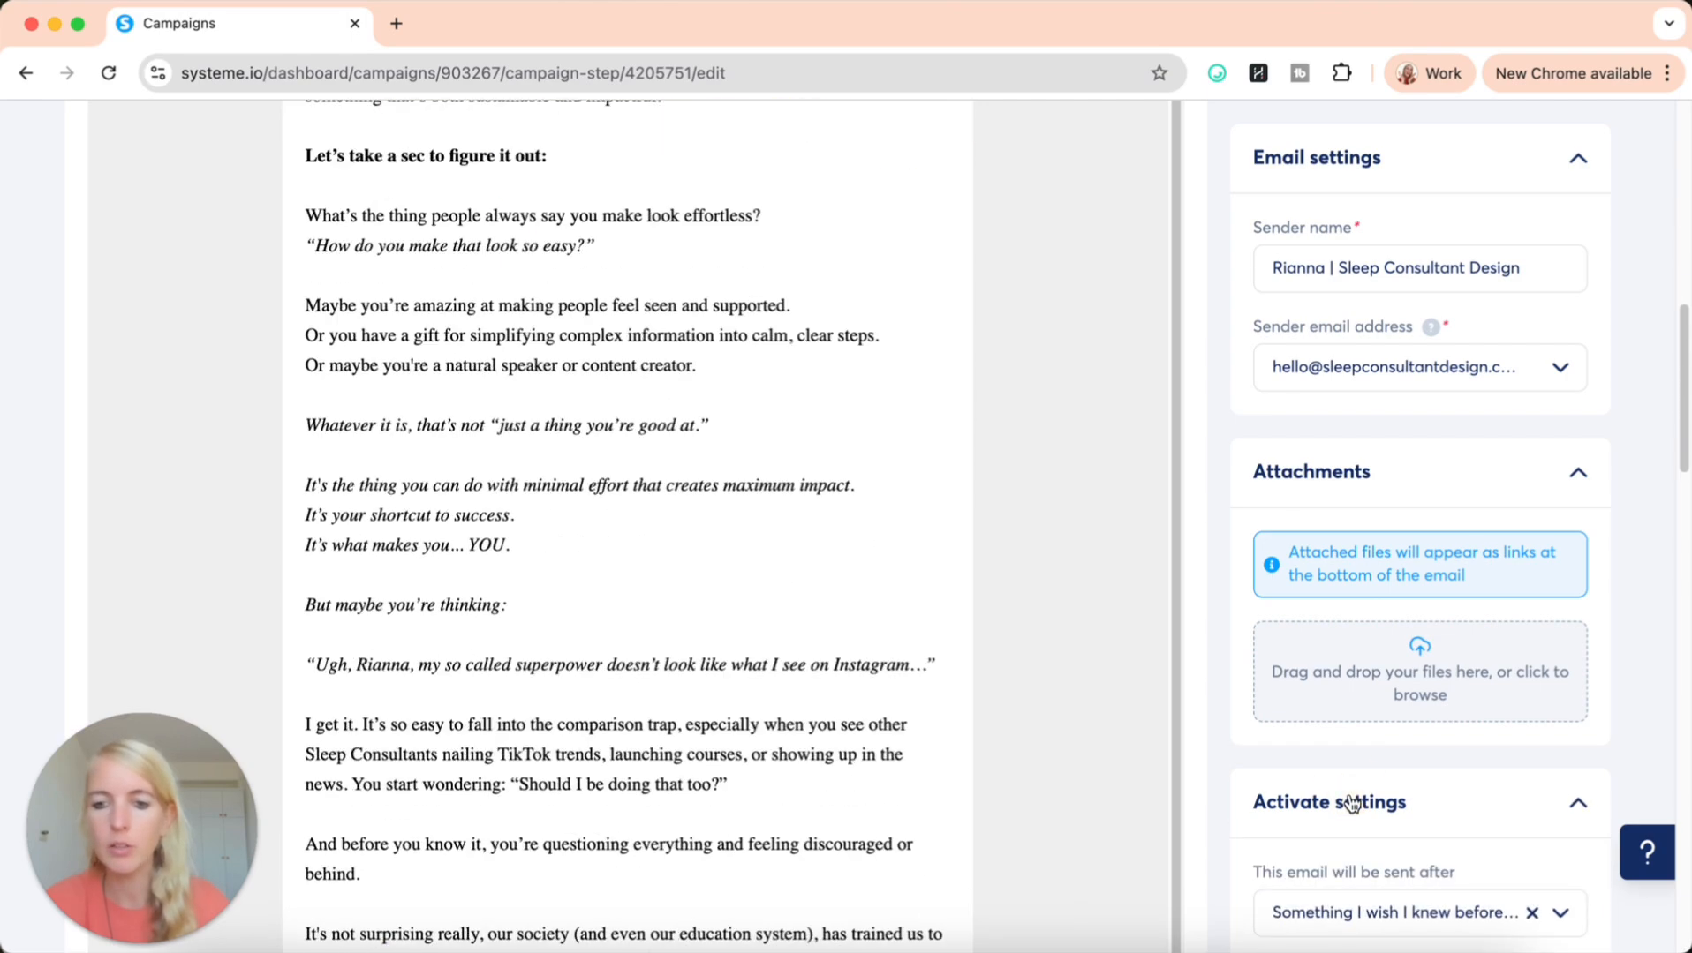
{"action": "scroll", "coordinate": [1351, 802], "scroll_direction": "down", "scroll_amount": 7}
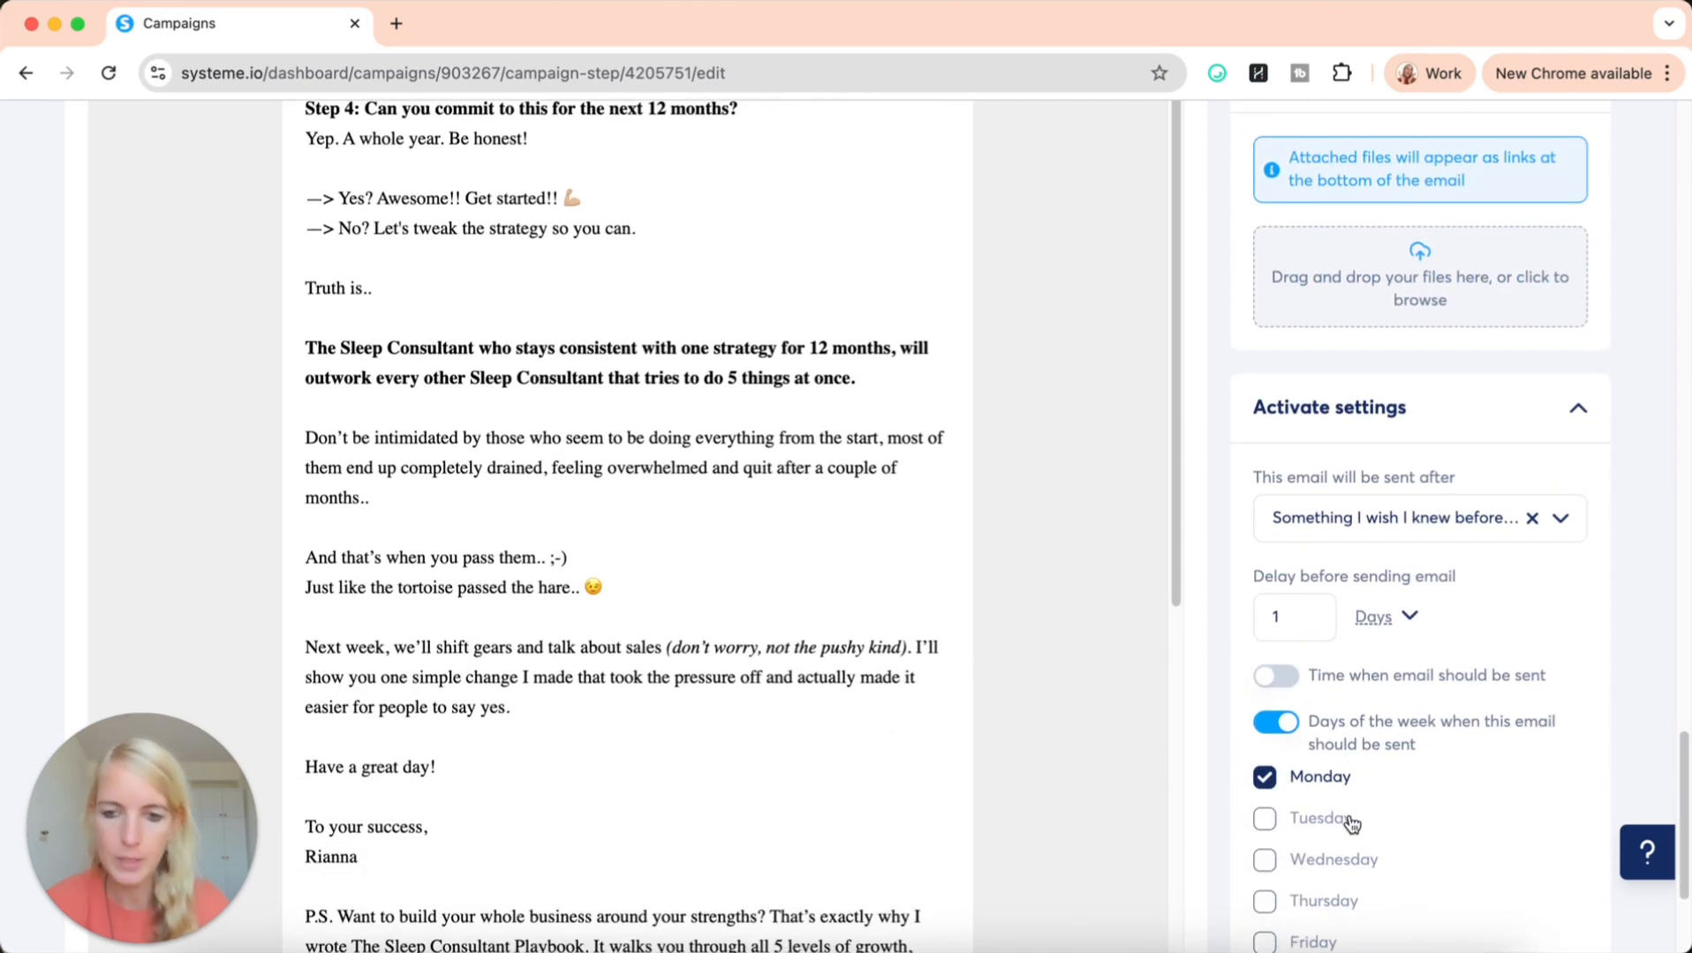
{"action": "scroll", "coordinate": [1348, 817], "scroll_direction": "down", "scroll_amount": 3}
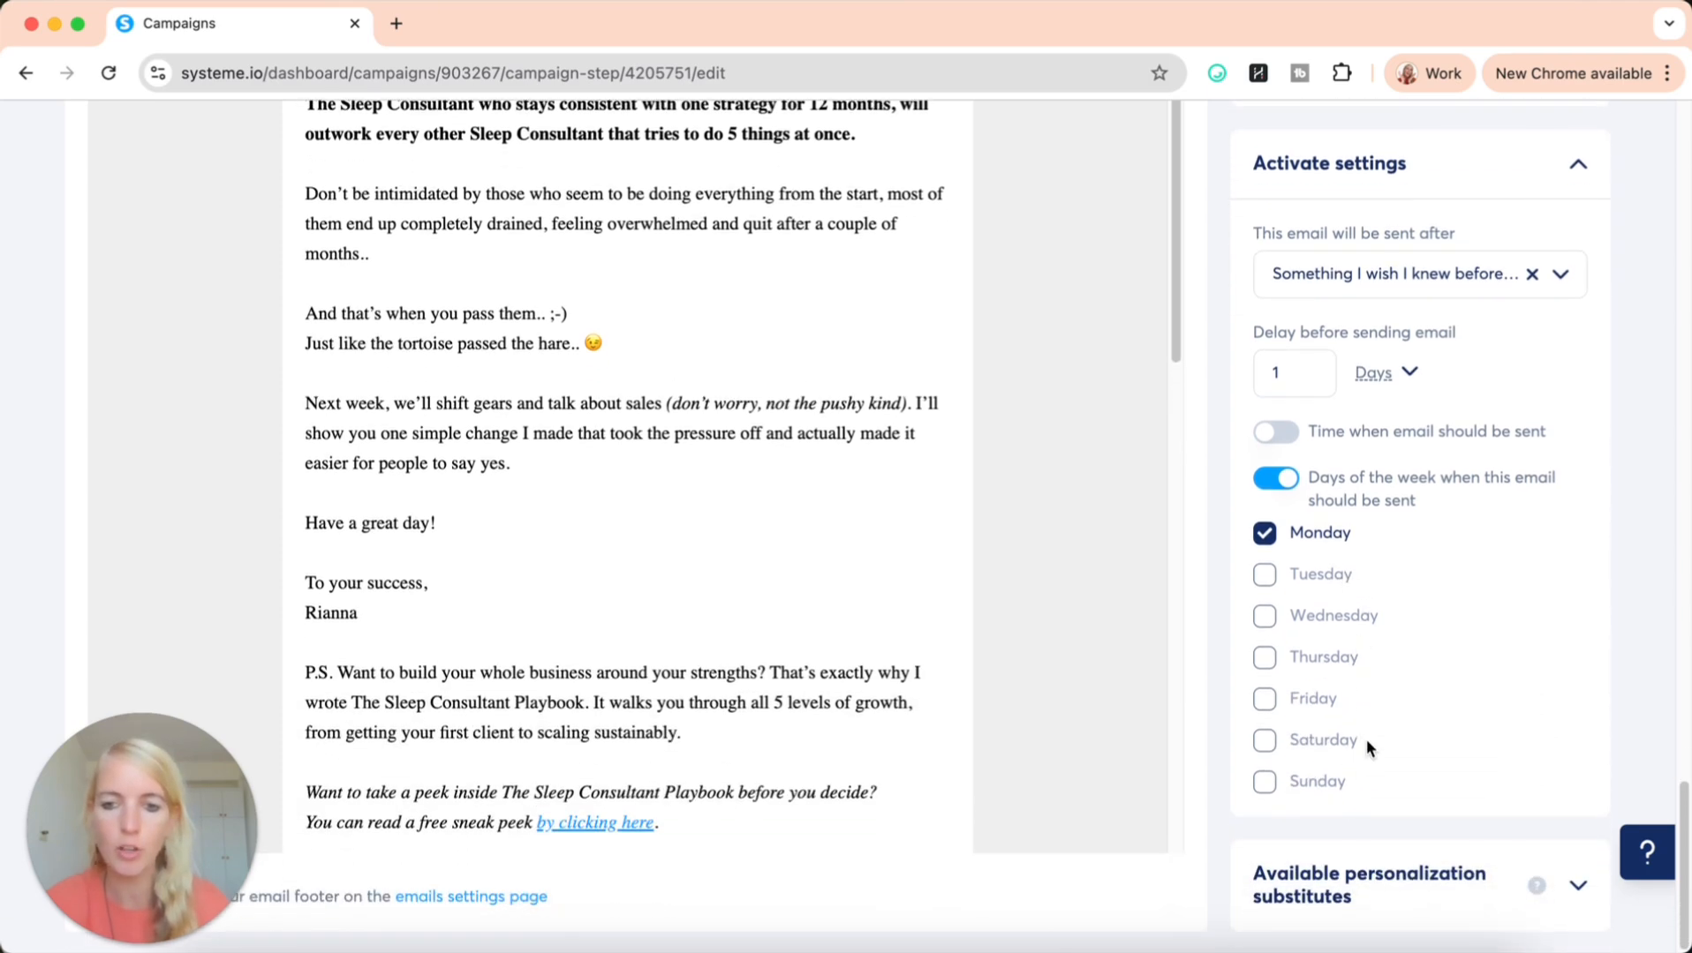
{"action": "scroll", "coordinate": [1569, 516], "scroll_direction": "up", "scroll_amount": 10}
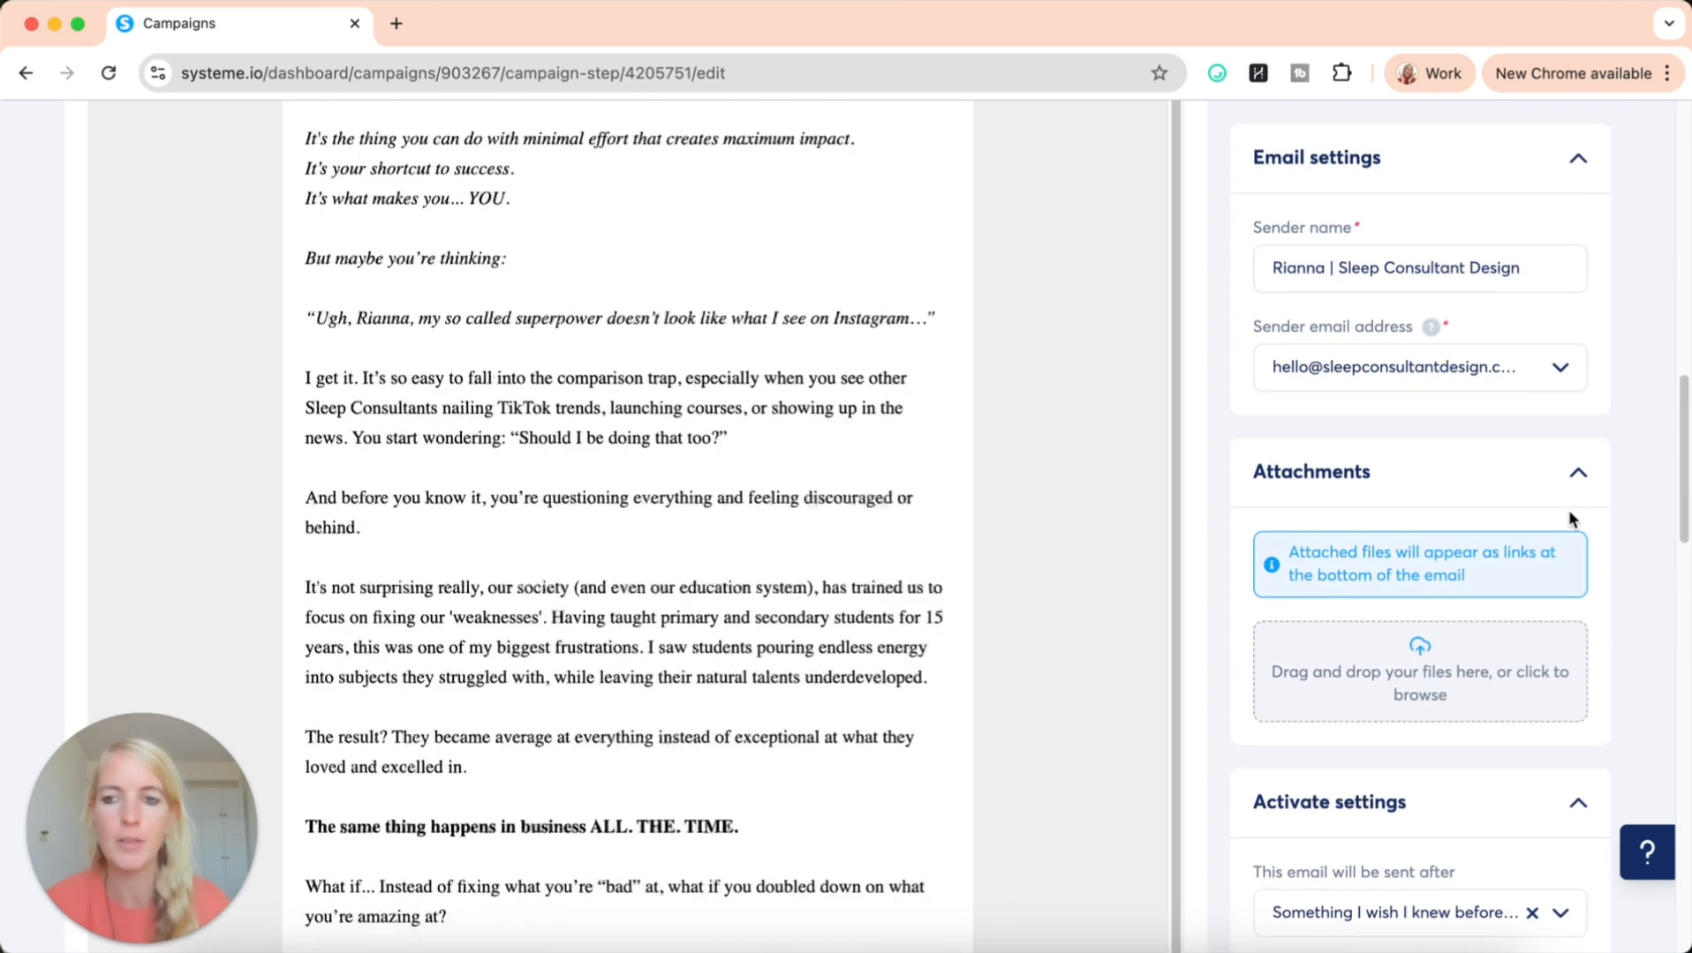
{"action": "scroll", "coordinate": [1661, 362], "scroll_direction": "up", "scroll_amount": 5}
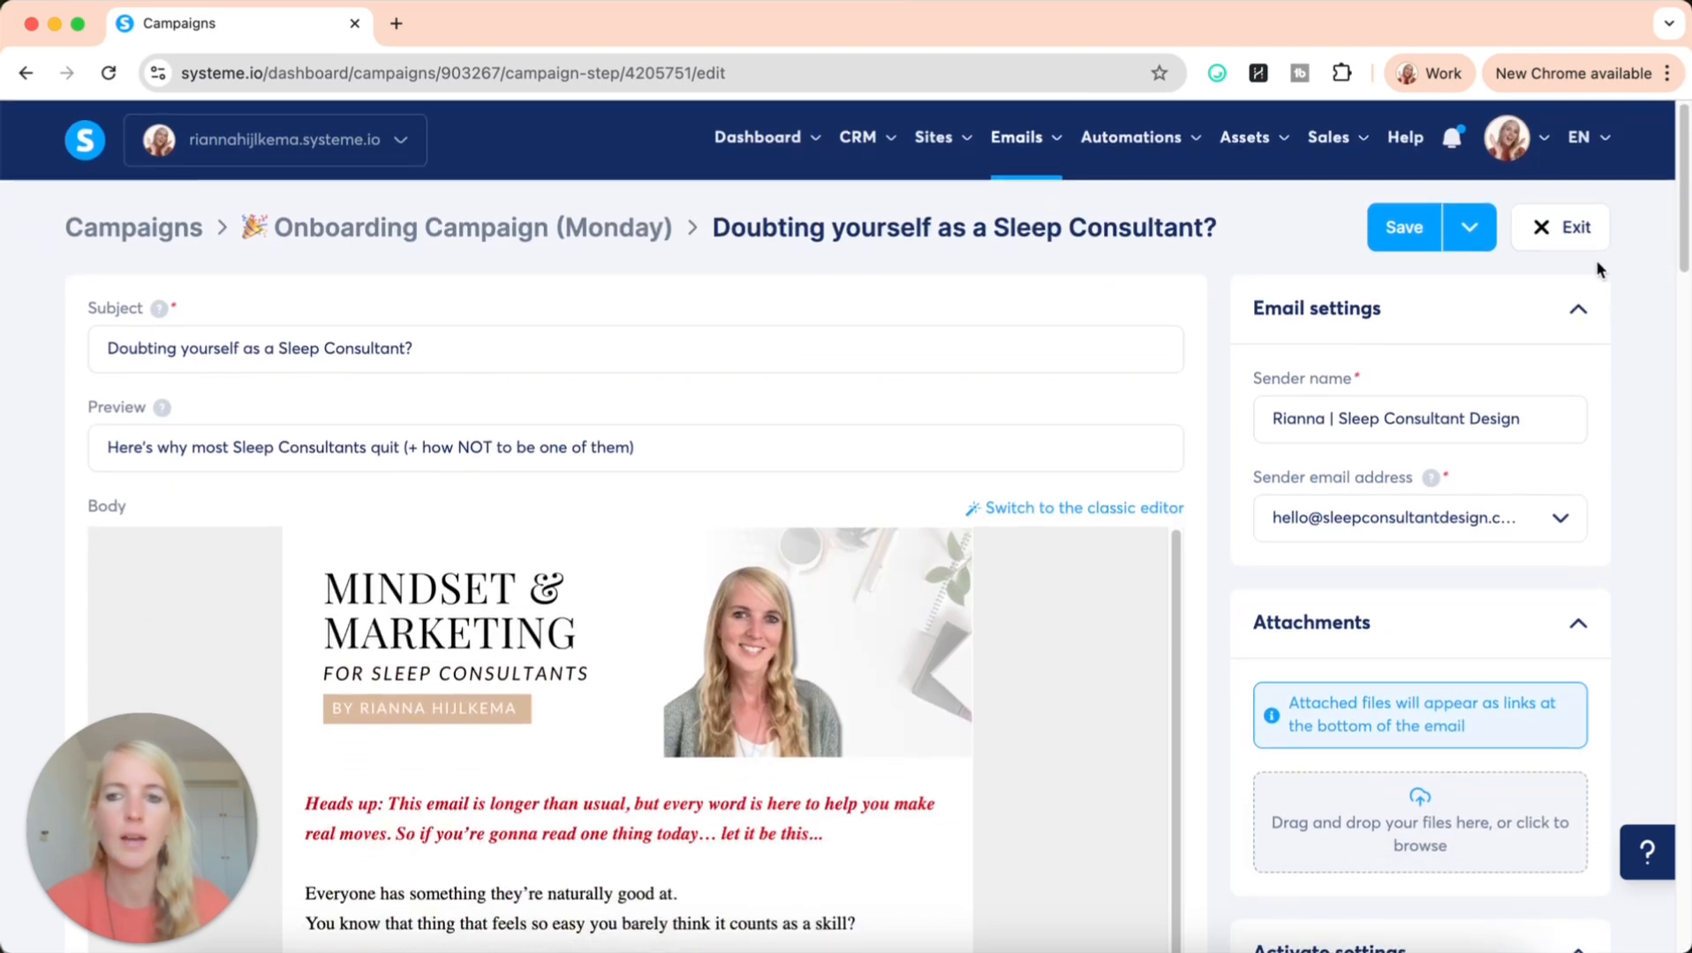
{"action": "left_click", "coordinate": [1576, 236]}
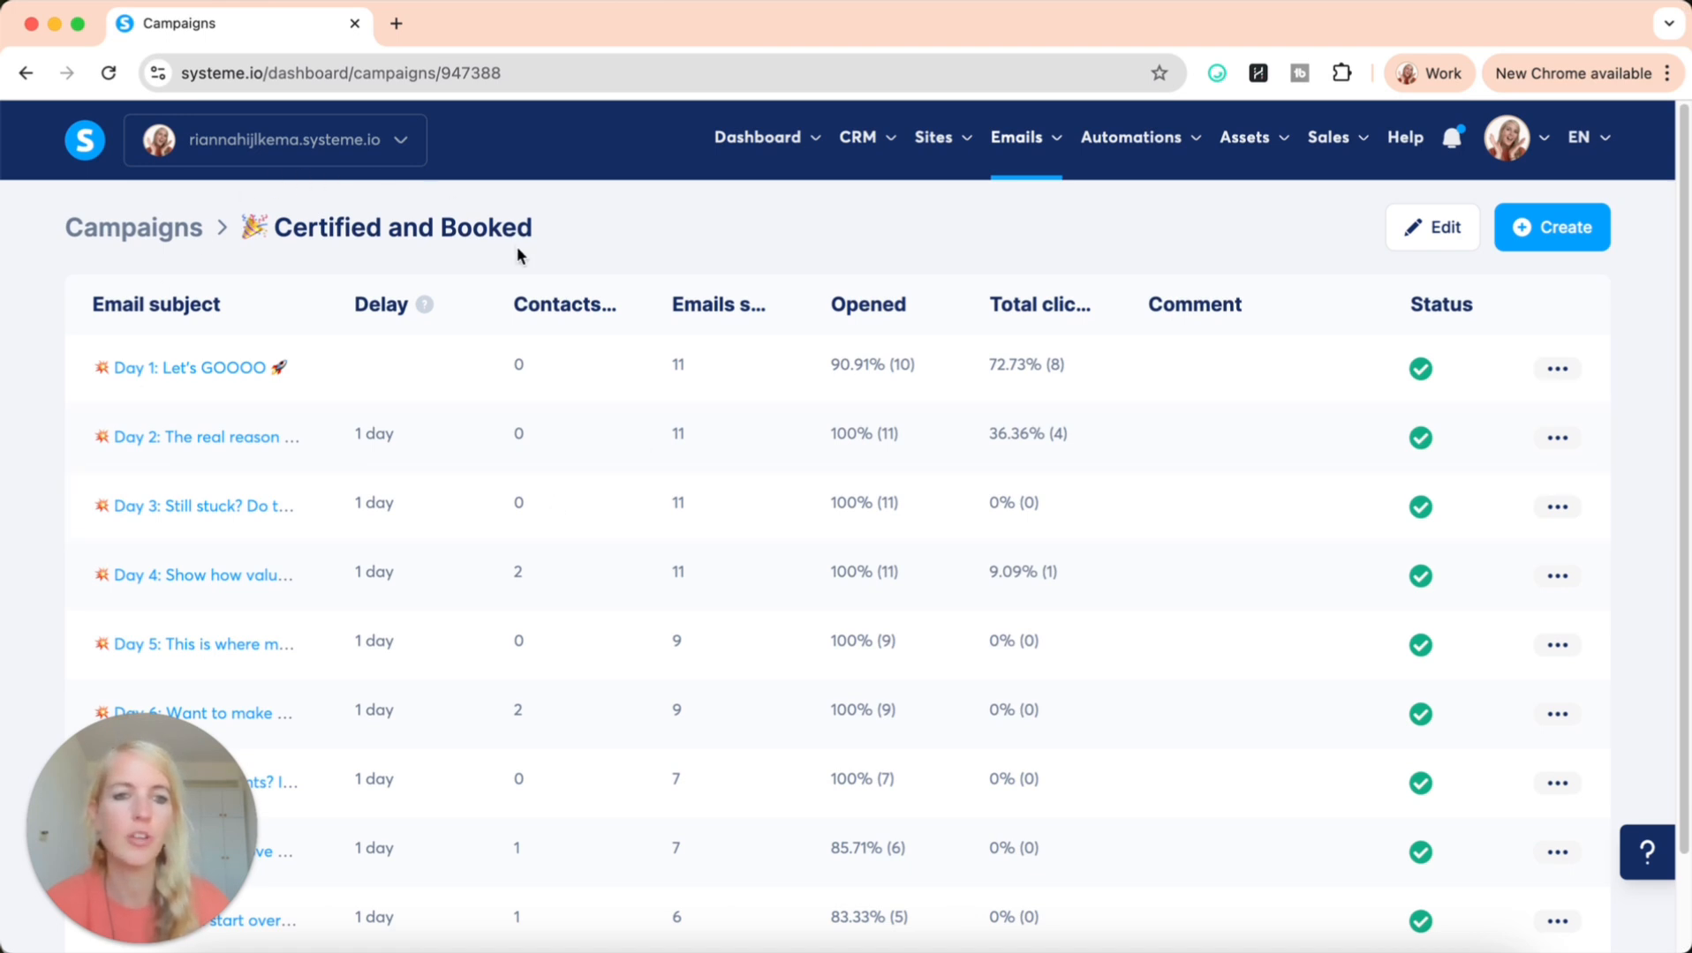
Look through the sequence of daily emails in the Certified and Booked campaign, from Day 1 down to Day 10
{"action": "scroll", "coordinate": [187, 469], "scroll_direction": "down", "scroll_amount": 3}
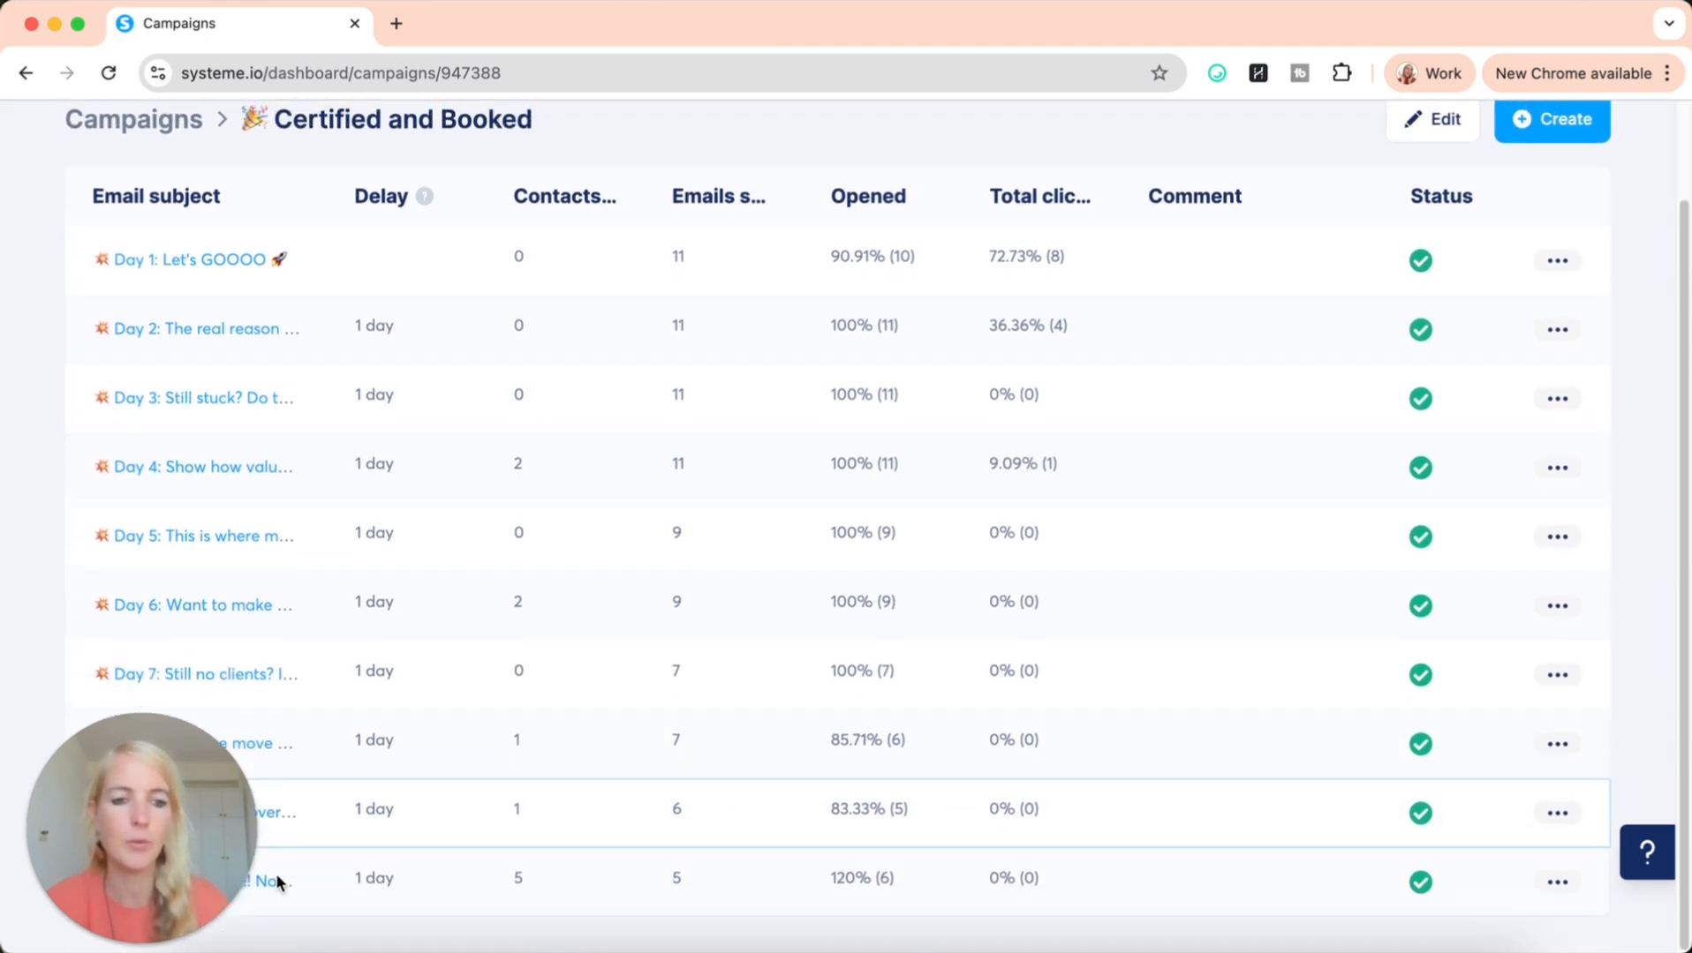
{"action": "left_click_drag", "start_coordinate": [137, 832], "coordinate": [582, 811]}
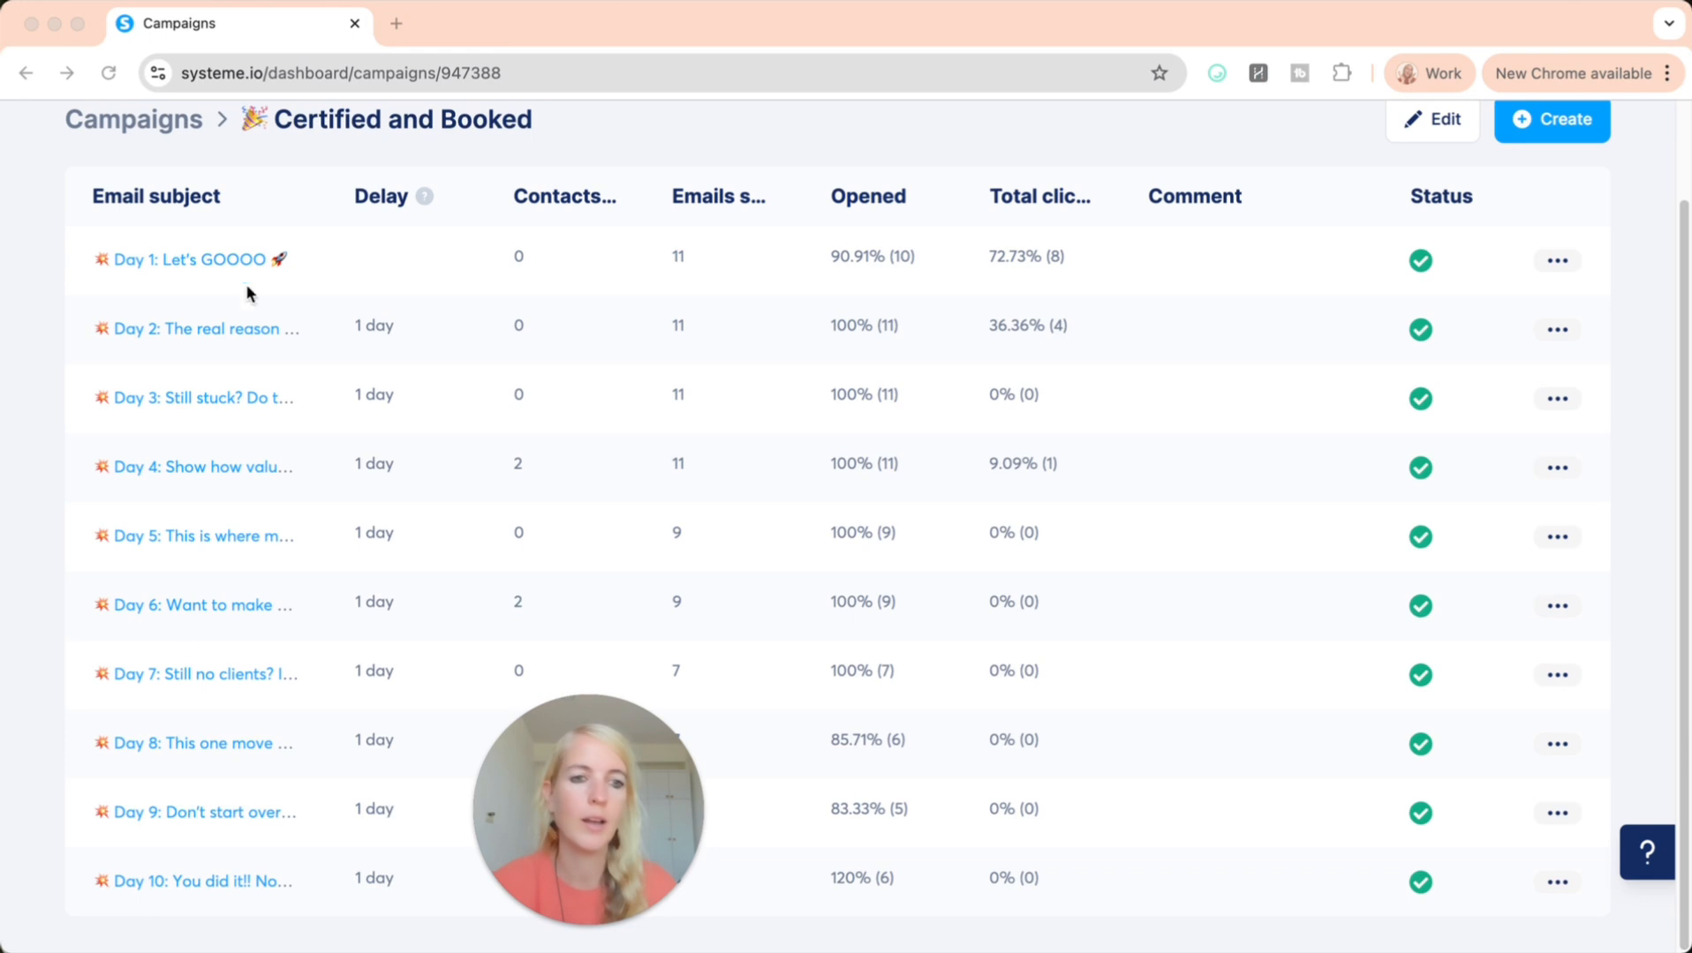
{"action": "scroll", "coordinate": [229, 719], "scroll_direction": "up", "scroll_amount": 2}
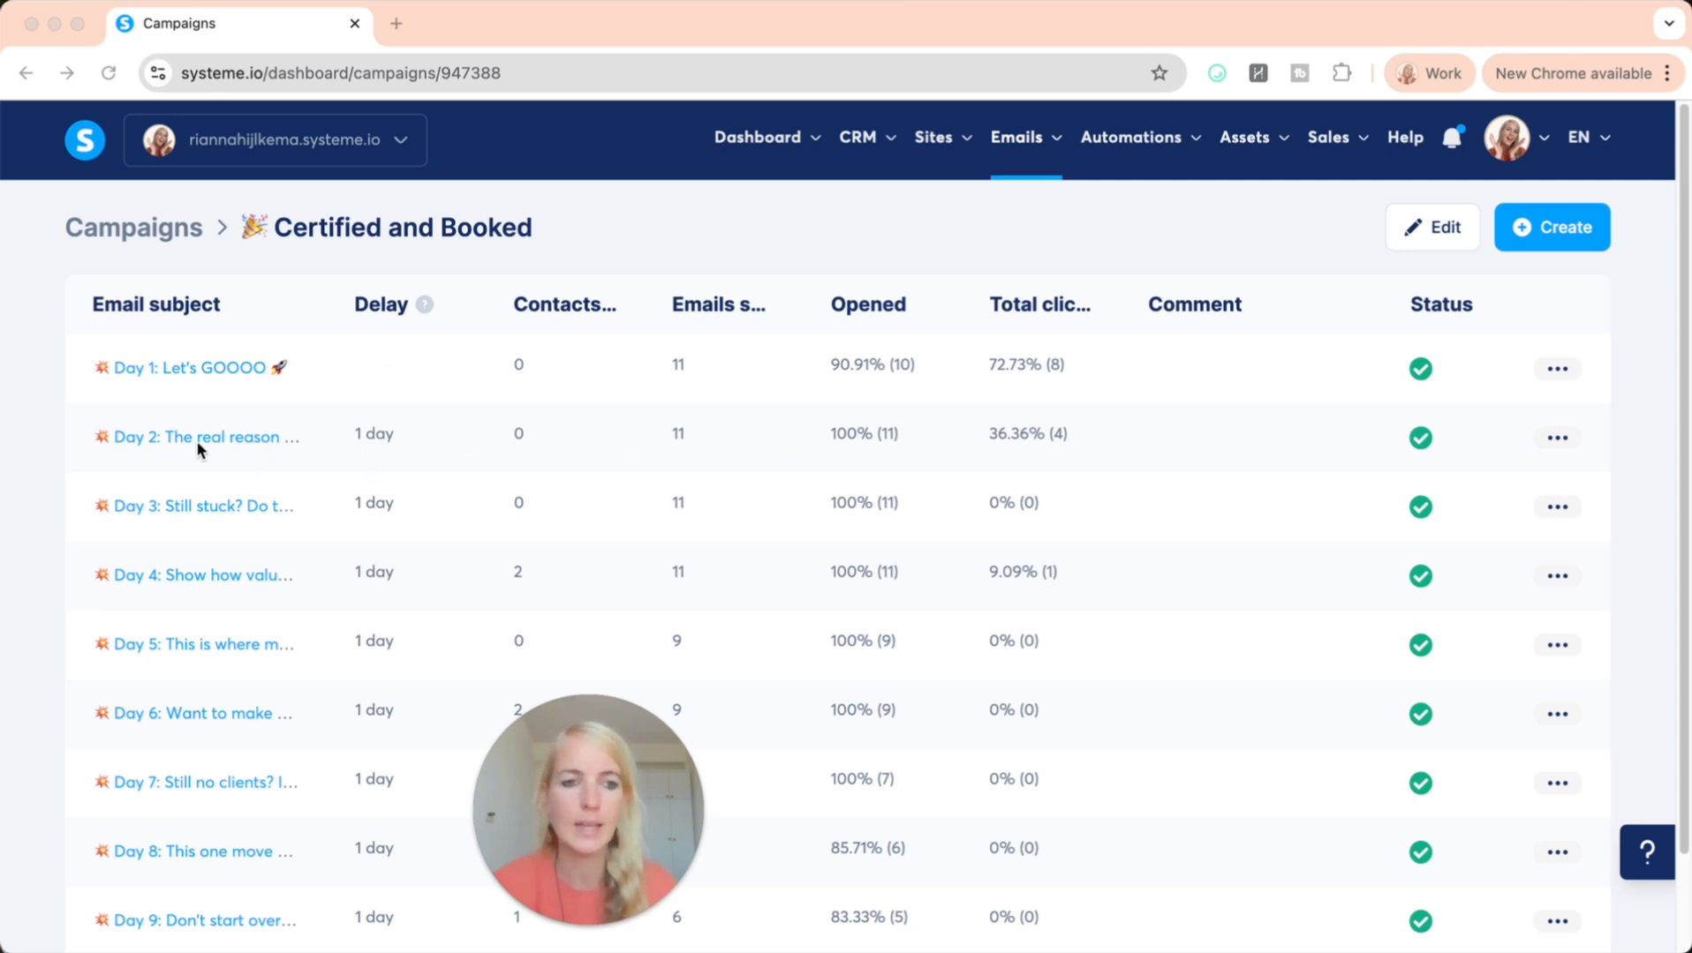
Open the Day 2 email of the Certified and Booked campaign, examine its activation delay, time and weekday settings, and exit it
{"action": "left_click", "coordinate": [146, 443]}
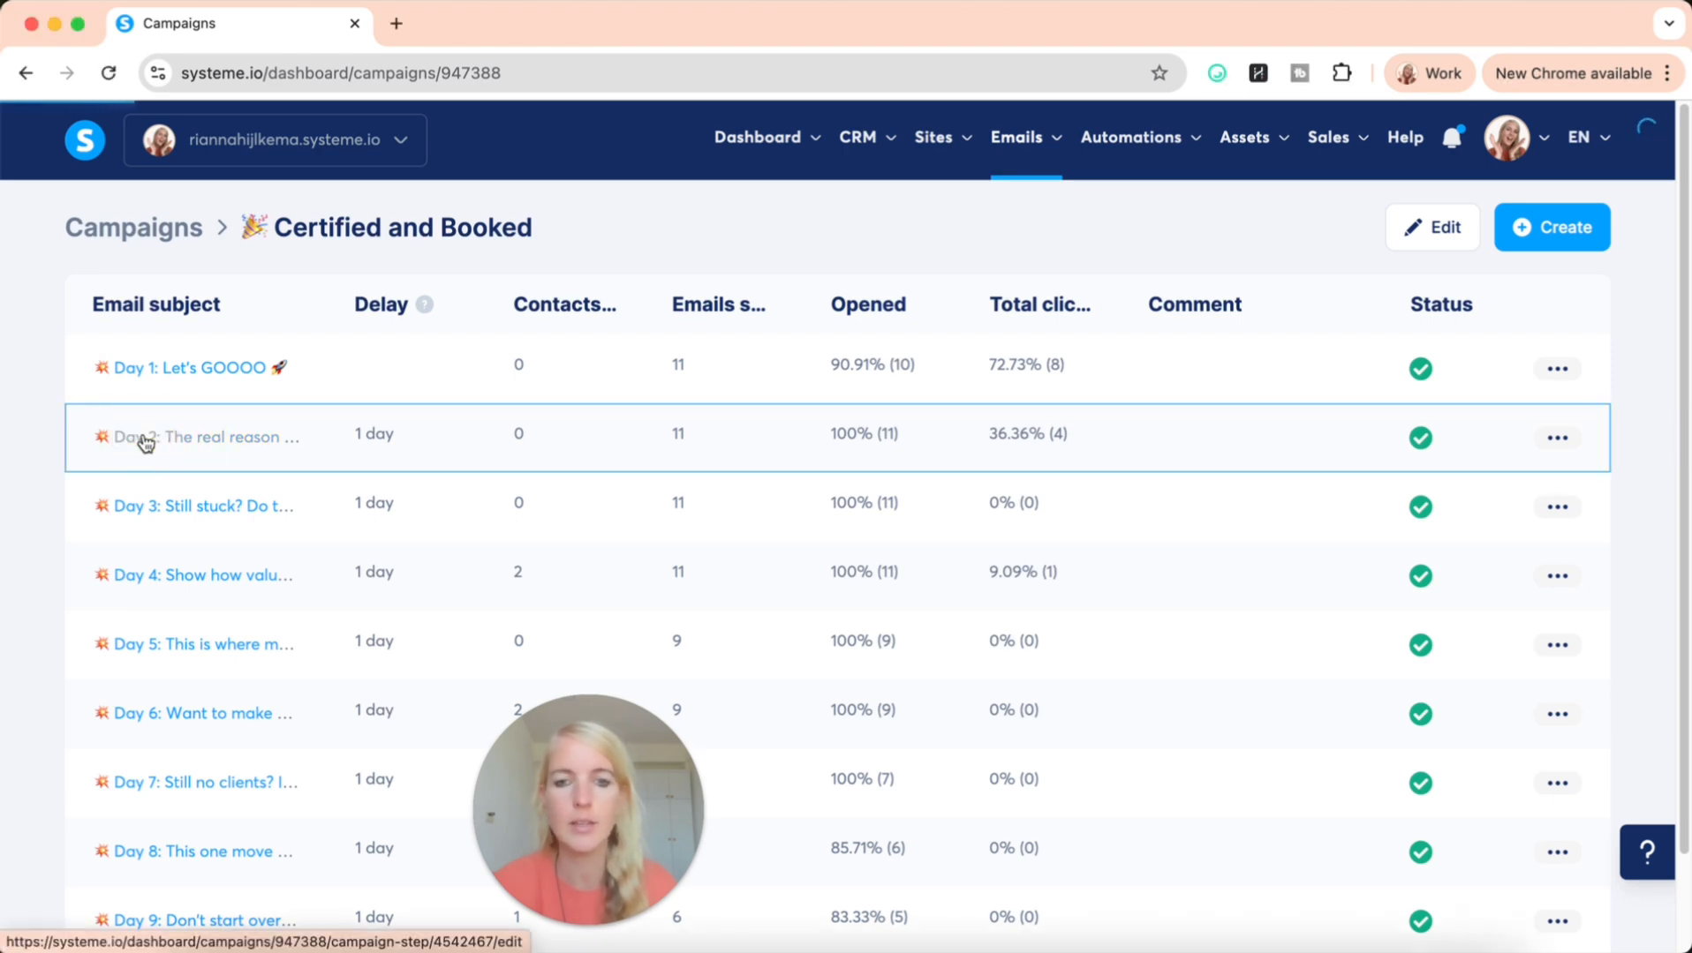
{"action": "left_click", "coordinate": [196, 439]}
{"action": "scroll", "coordinate": [1465, 702], "scroll_direction": "down", "scroll_amount": 8}
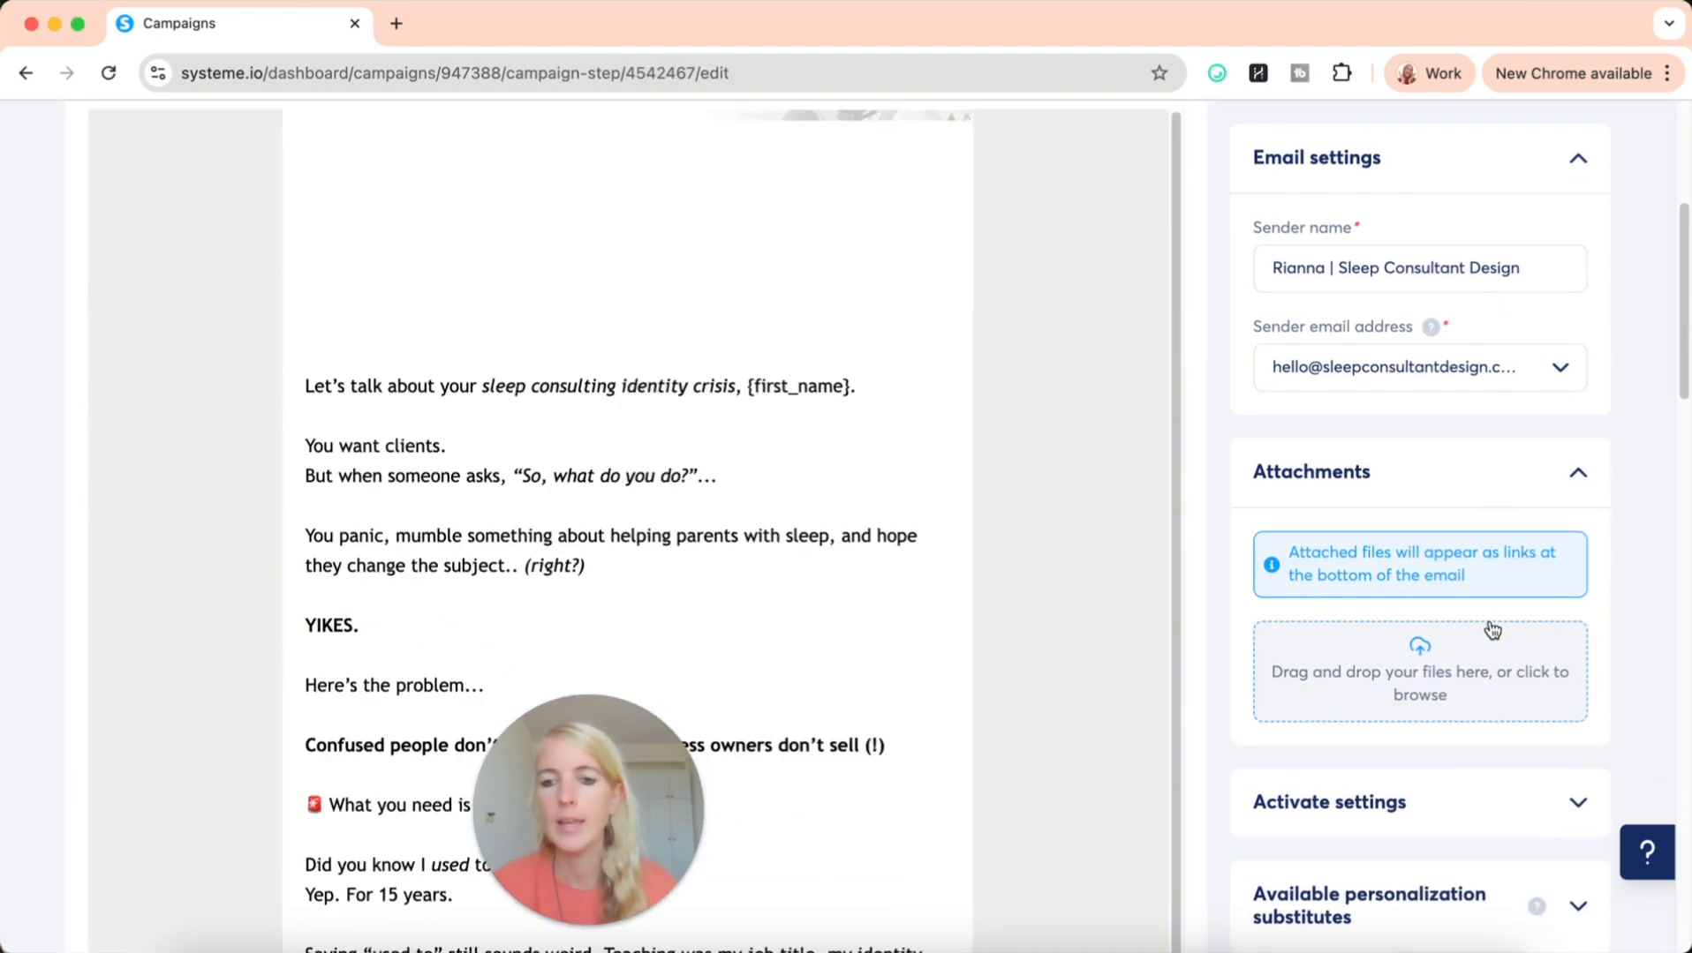
{"action": "left_click", "coordinate": [1422, 821]}
{"action": "scroll", "coordinate": [1420, 820], "scroll_direction": "down", "scroll_amount": 10}
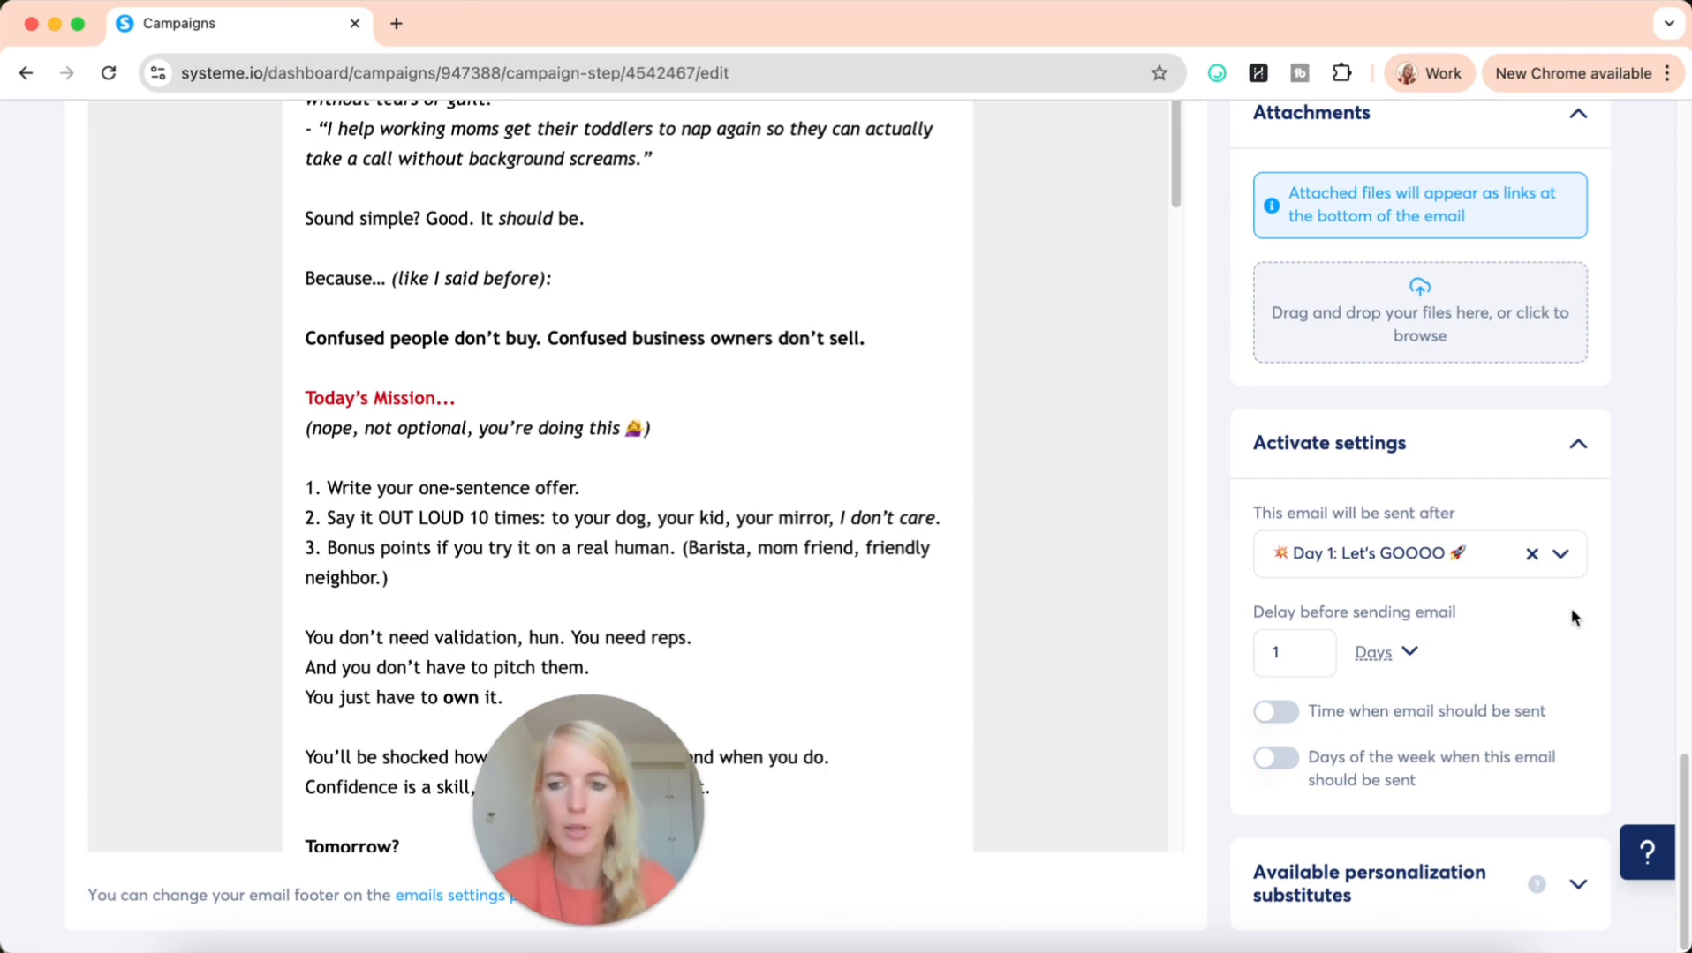
{"action": "scroll", "coordinate": [1574, 606], "scroll_direction": "up", "scroll_amount": 15}
{"action": "left_click", "coordinate": [1561, 228]}
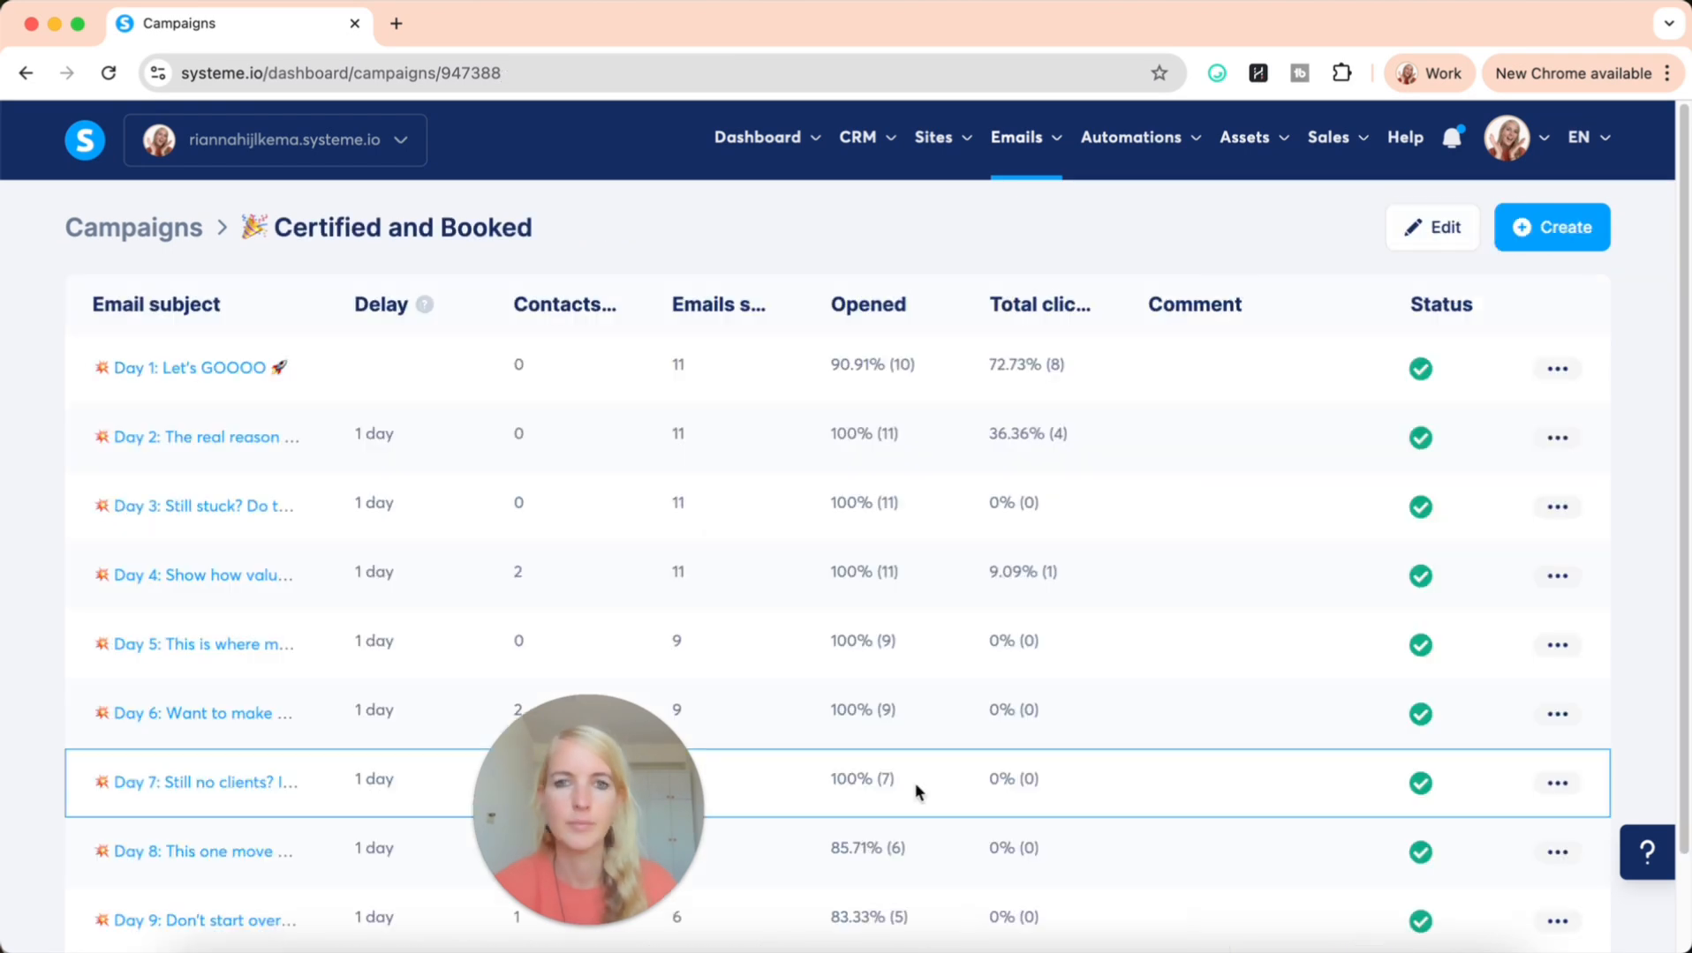
{"action": "left_click_drag", "start_coordinate": [646, 831], "coordinate": [191, 834]}
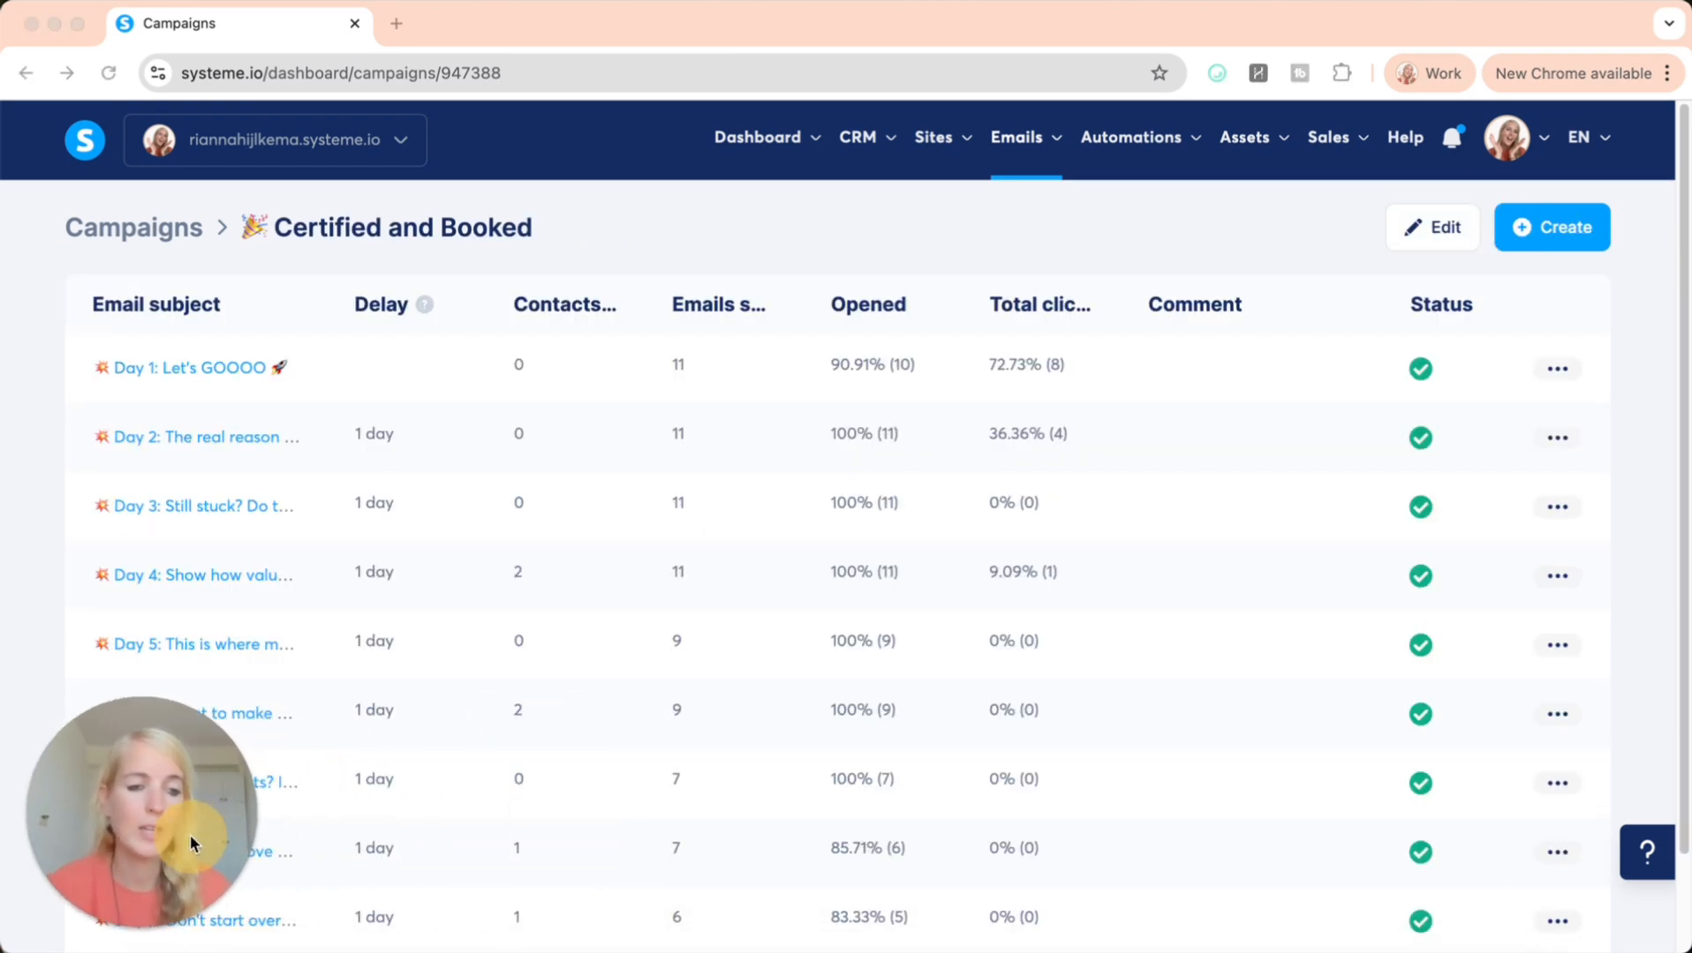